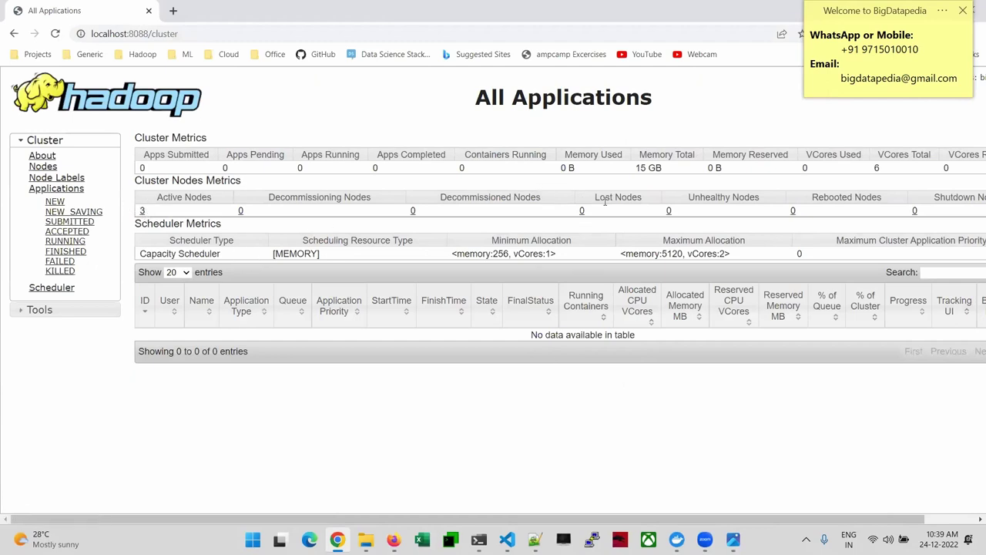
- Review the YARN cluster metrics on the All Applications page and open the list of cluster nodes
scroll(666, 190, right, 2)
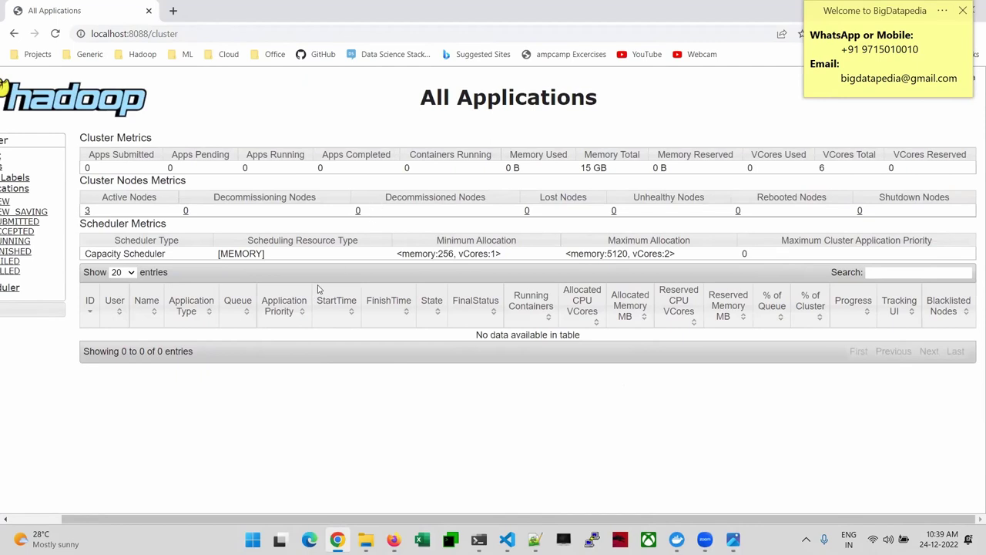
scroll(157, 284, left, 2)
click(51, 172)
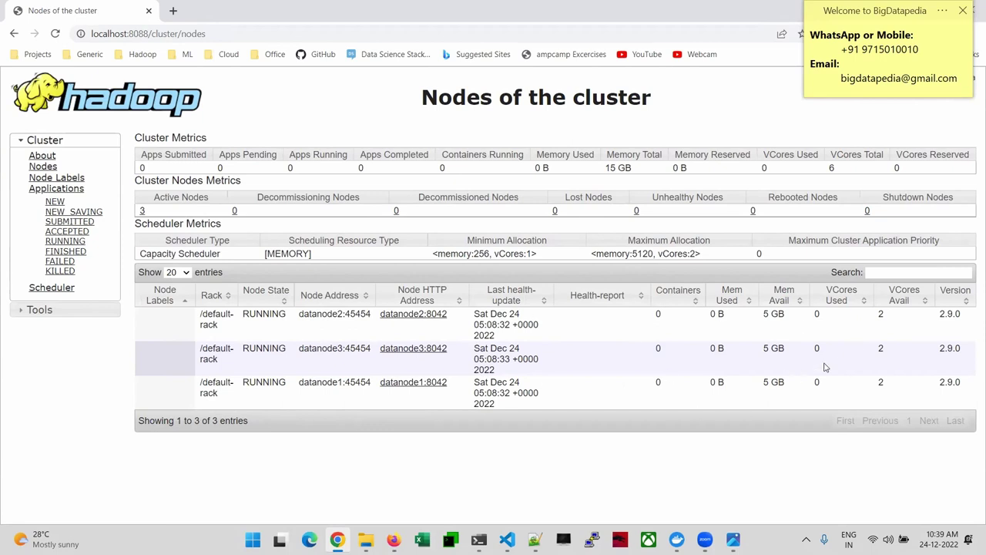
- Open the Namenode information page at localhost:50070 in a new browser tab and examine the datanodes in operation
click(174, 13)
text(500)
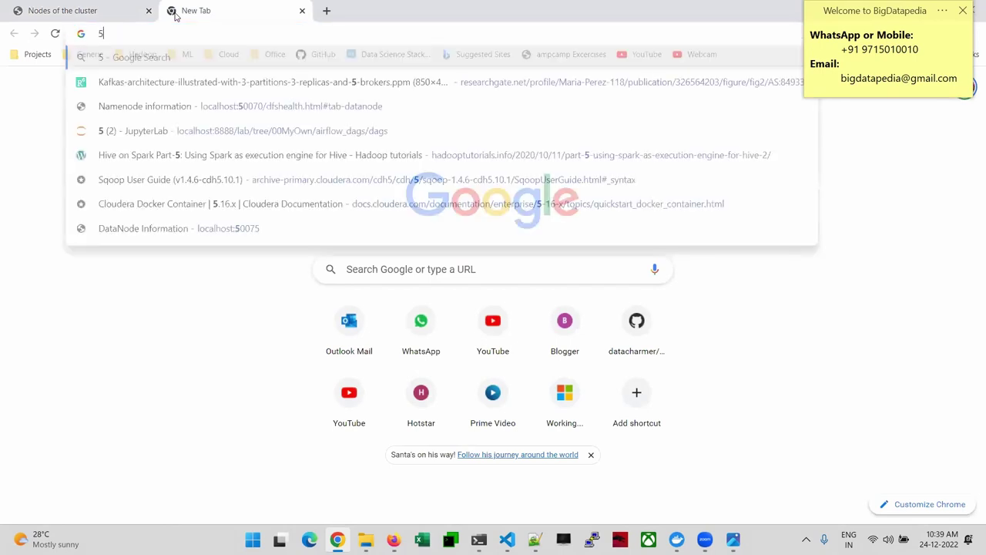
click(185, 131)
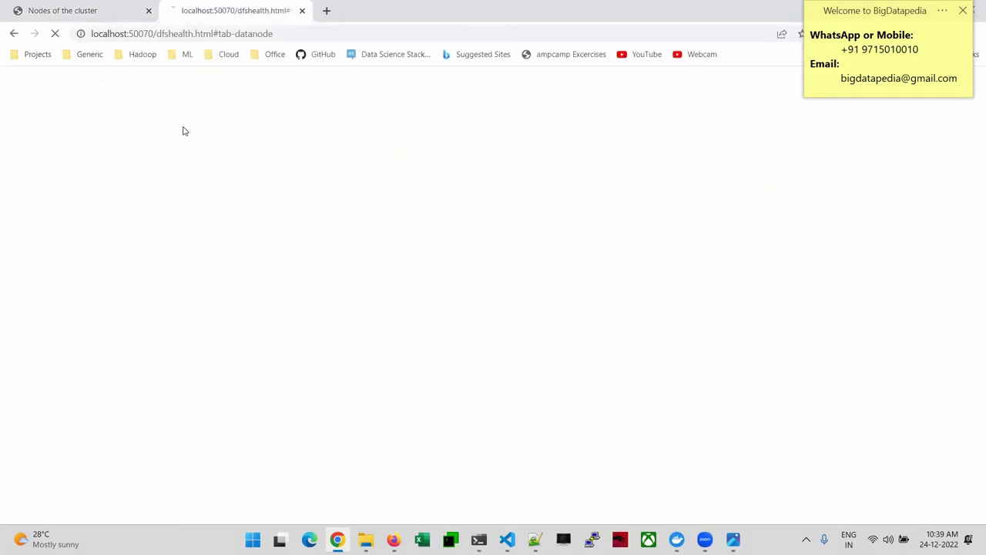
scroll(154, 324, down, 3)
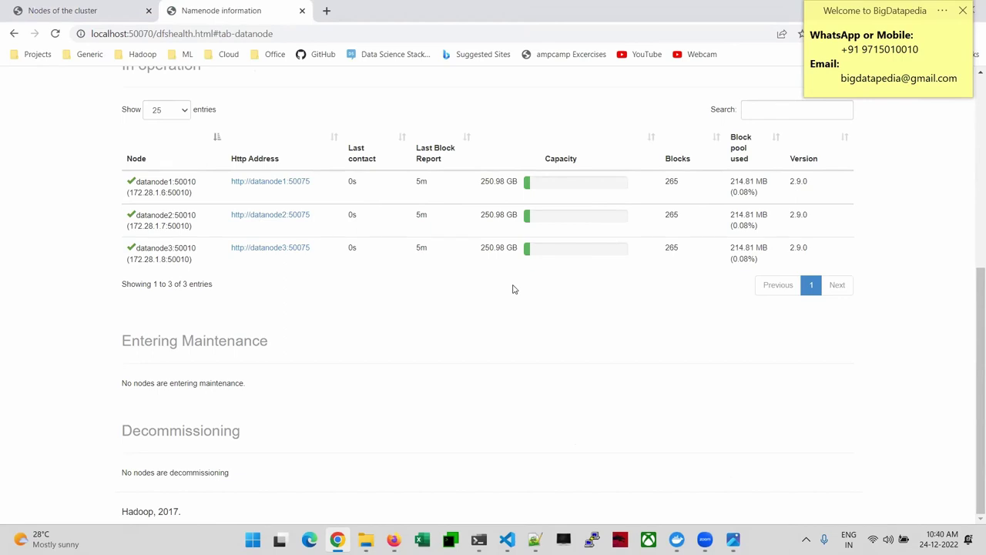
scroll(515, 289, up, 5)
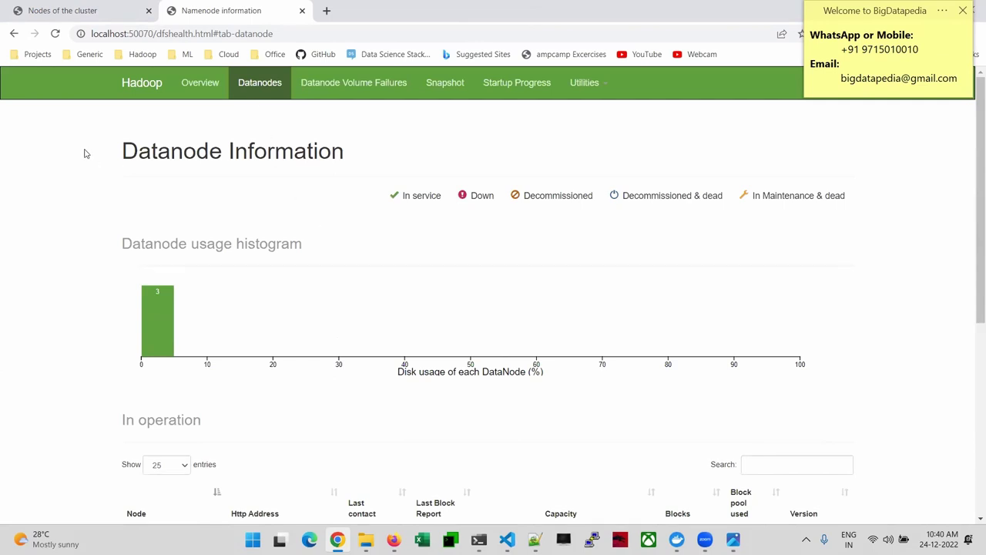
- Open JupyterLab at localhost:8888/lab in a new browser tab
click(326, 11)
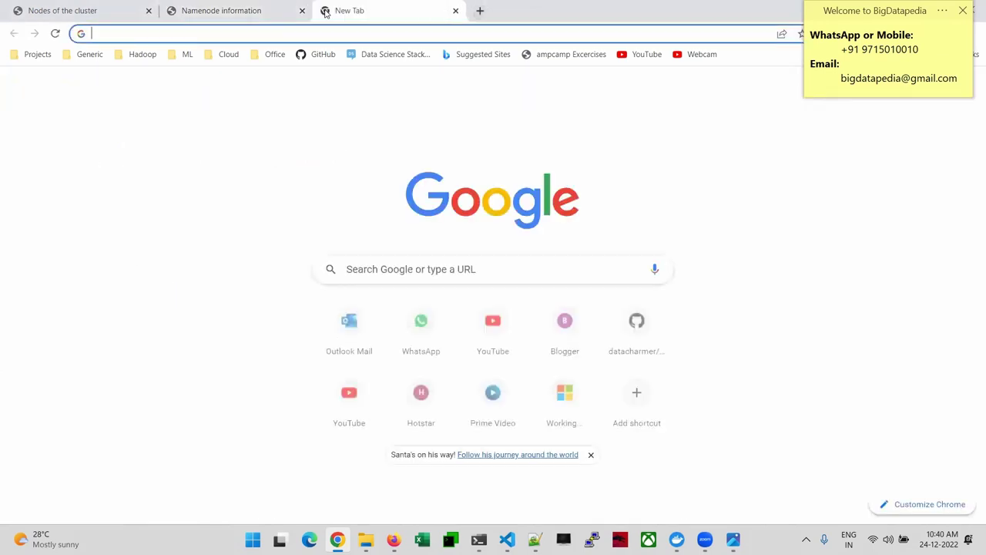
text(lo)
key(Return)
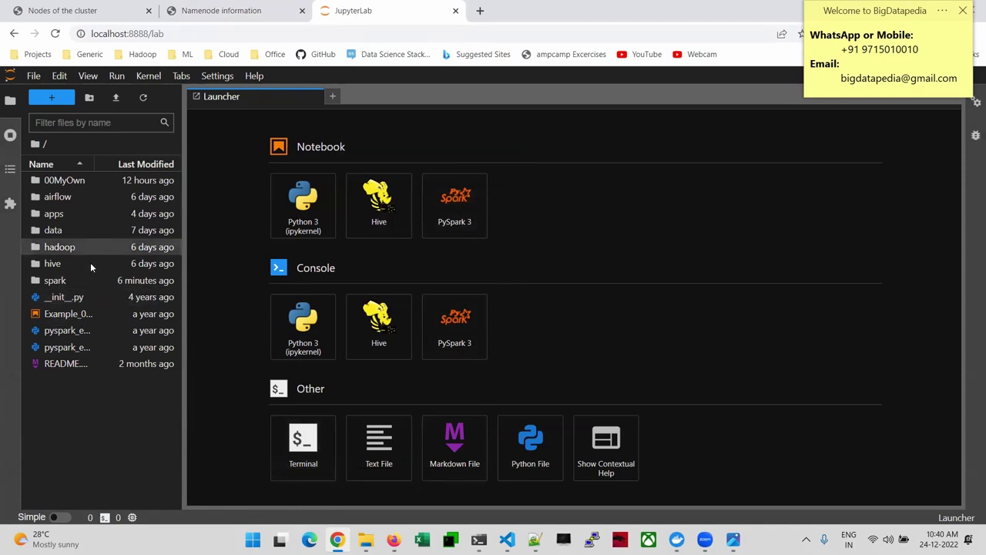
- Open the Example_01_Spark.ipynb notebook, show its table of contents and look through its Spark session cells
double_click(65, 316)
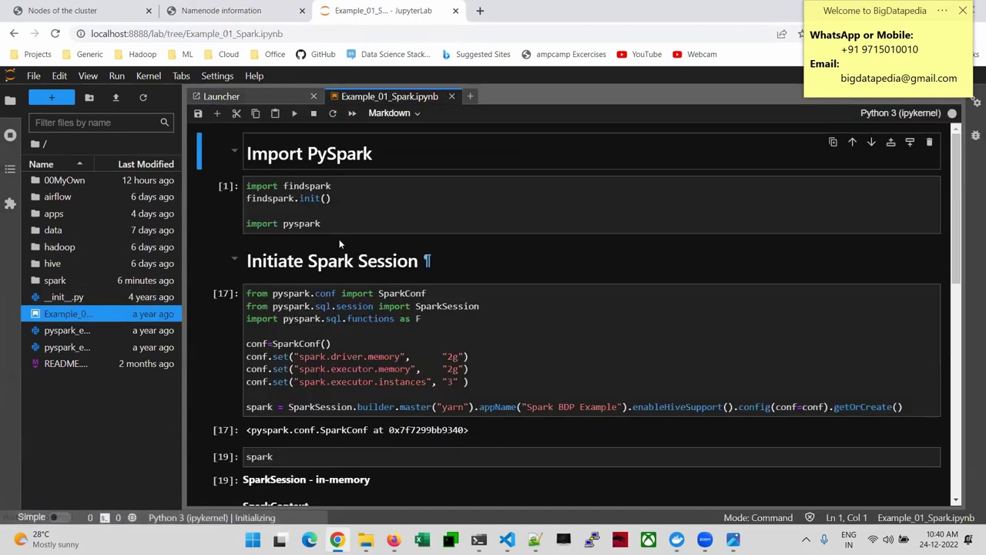
click(10, 168)
scroll(287, 266, down, 2)
scroll(287, 266, up, 2)
scroll(286, 265, down, 5)
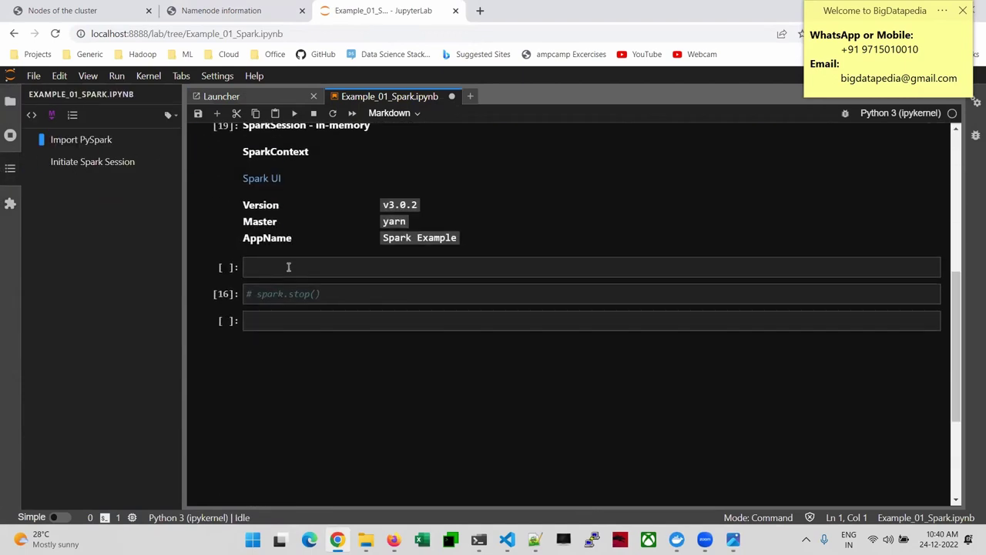
scroll(322, 231, up, 2)
- Browse the files to the 00MyOwn/DE28/Hive folder and open the Hive Day6 Performance notebook
click(10, 101)
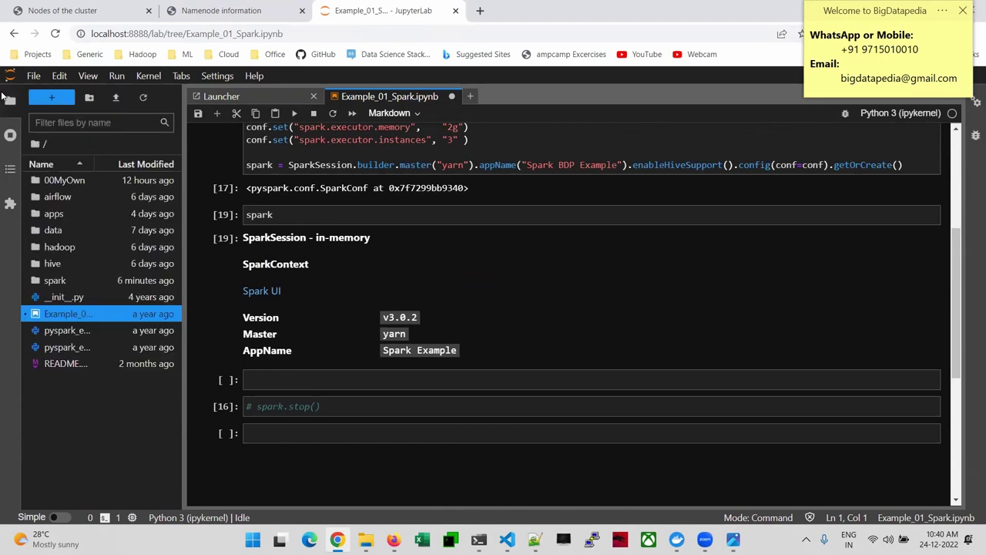
click(78, 182)
double_click(77, 181)
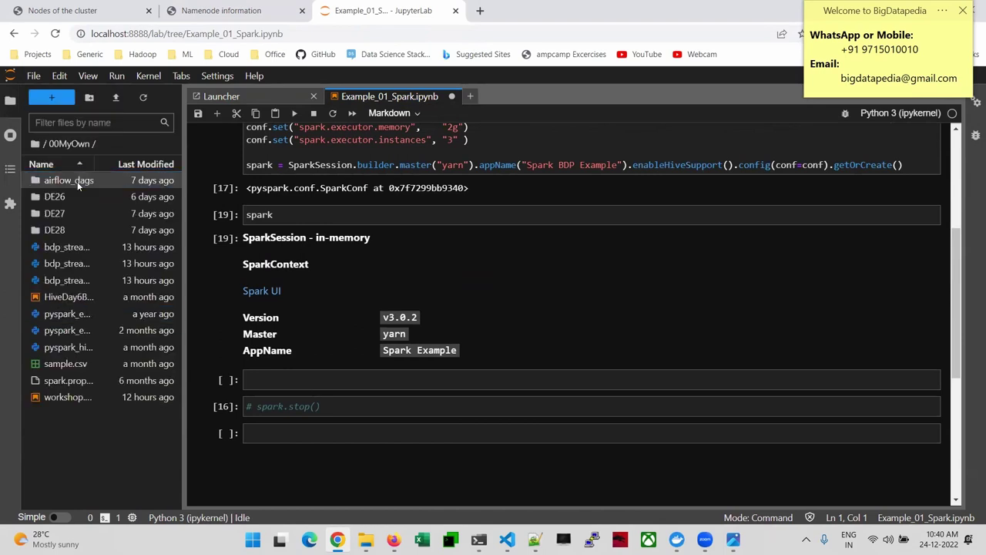
click(82, 229)
double_click(82, 229)
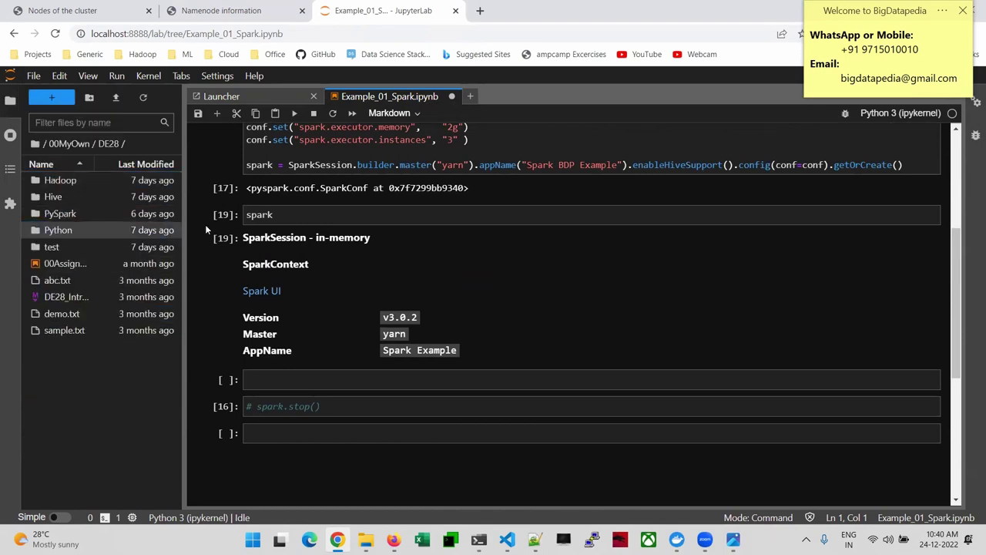
double_click(62, 199)
click(81, 247)
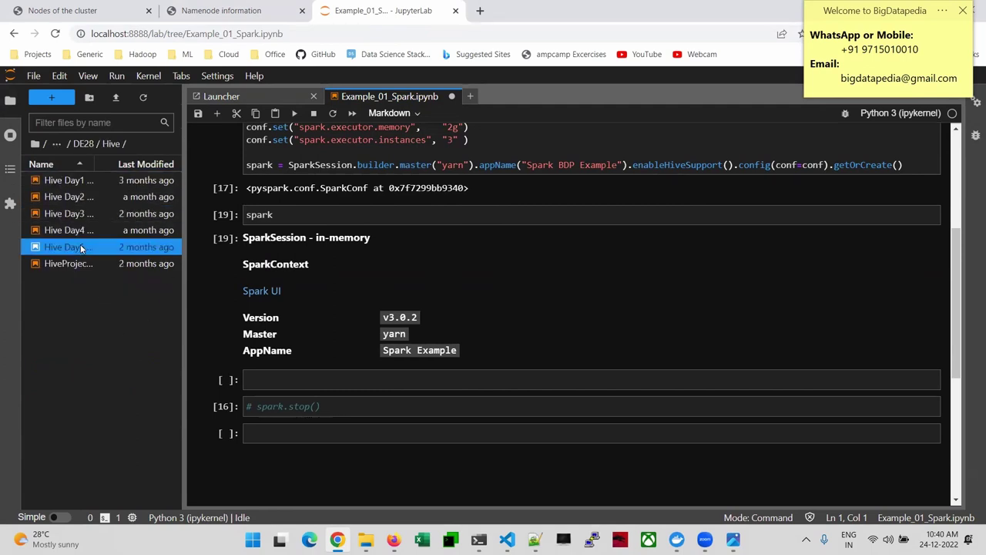
double_click(81, 248)
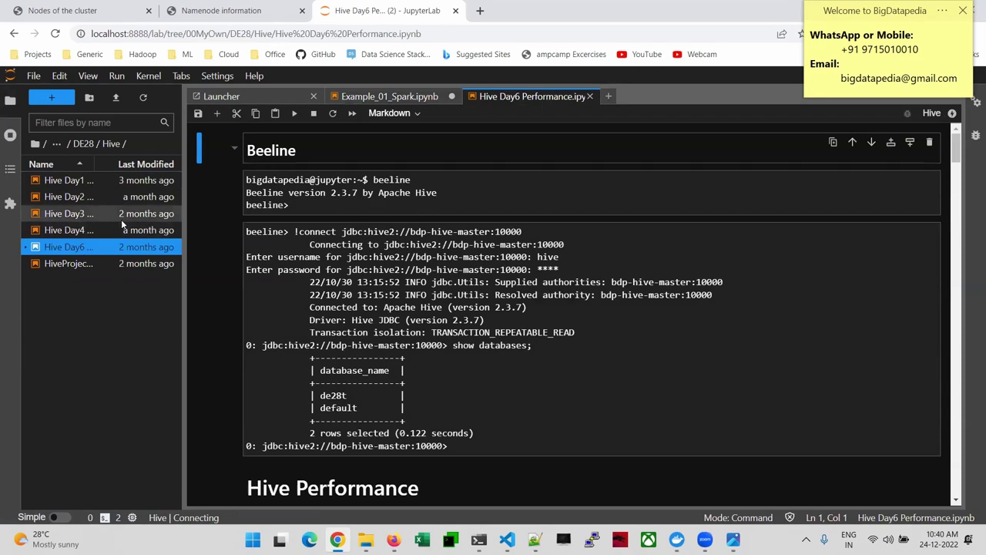
- Open the Hive Day4 Bucketing notebook and go through its partition, bucket count, Joins and Hive VS RDBMS sections by outline
double_click(97, 233)
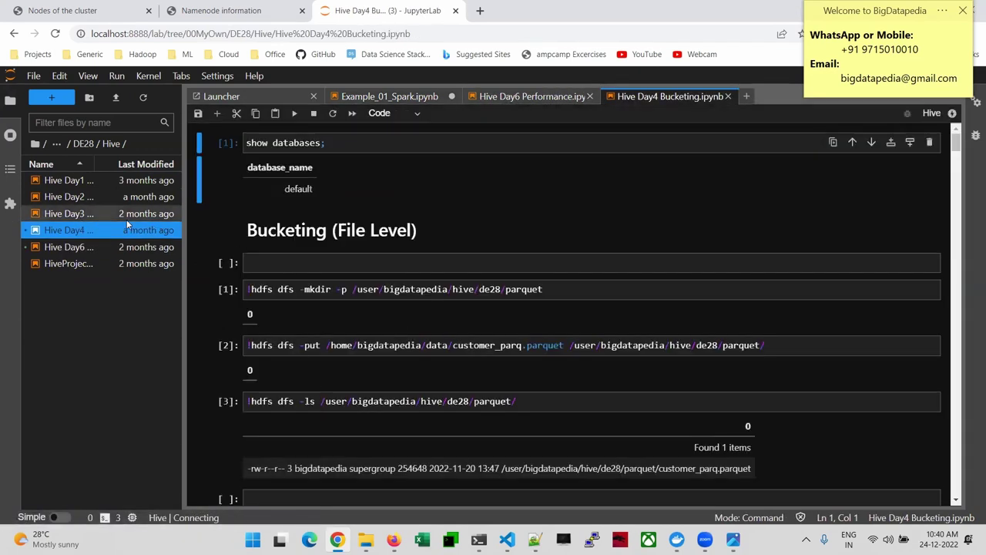
click(8, 167)
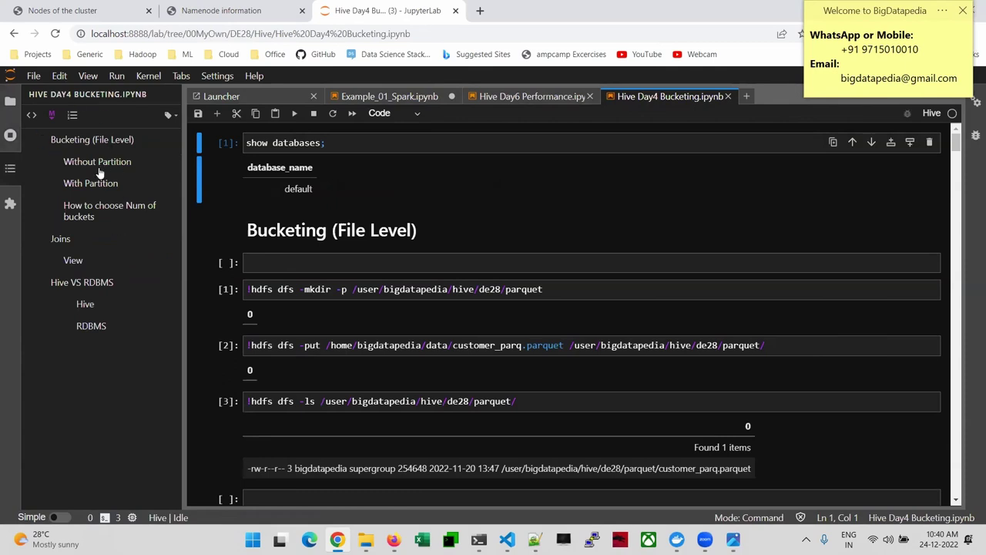
click(99, 165)
click(101, 184)
click(99, 208)
click(62, 240)
click(83, 281)
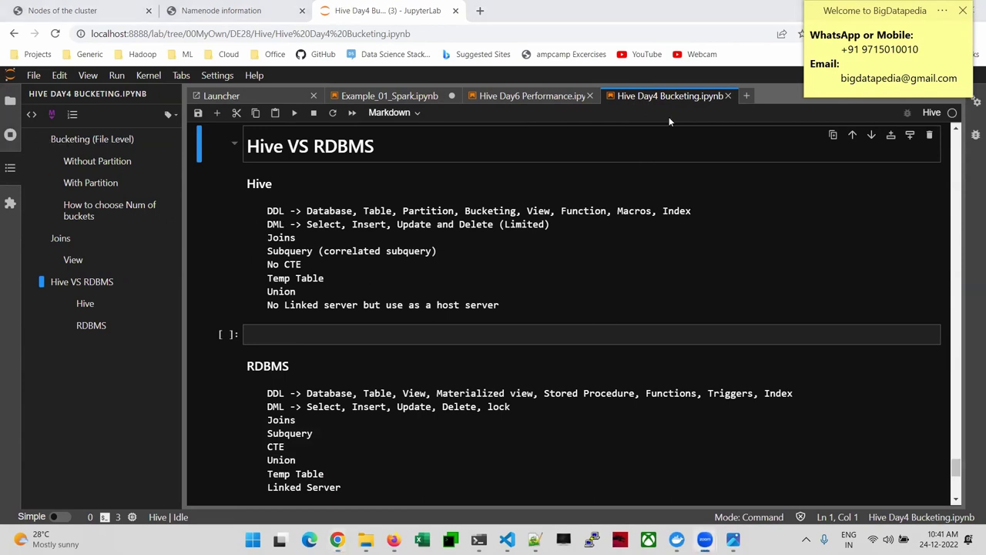
- Launch a JupyterLab terminal and increase the terminal font size
click(241, 95)
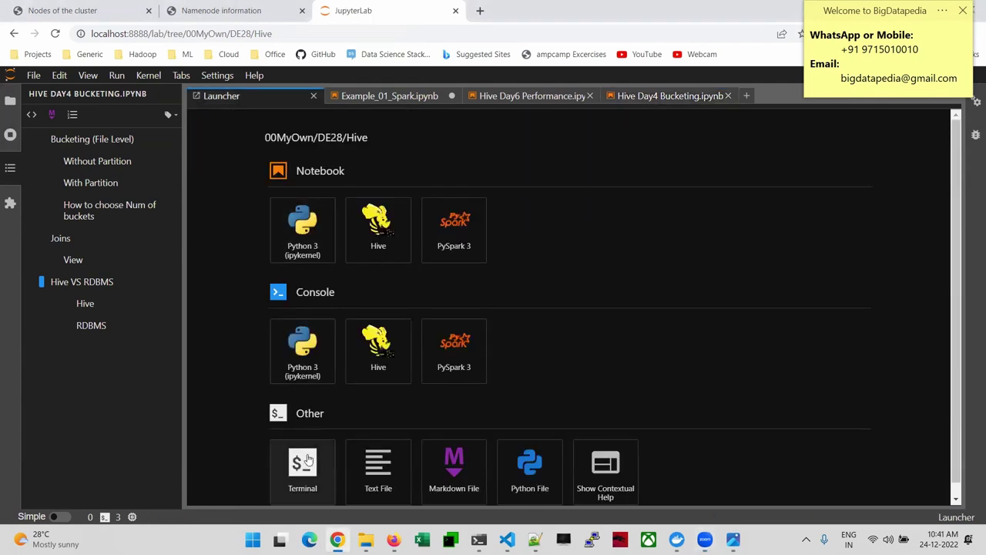
click(305, 458)
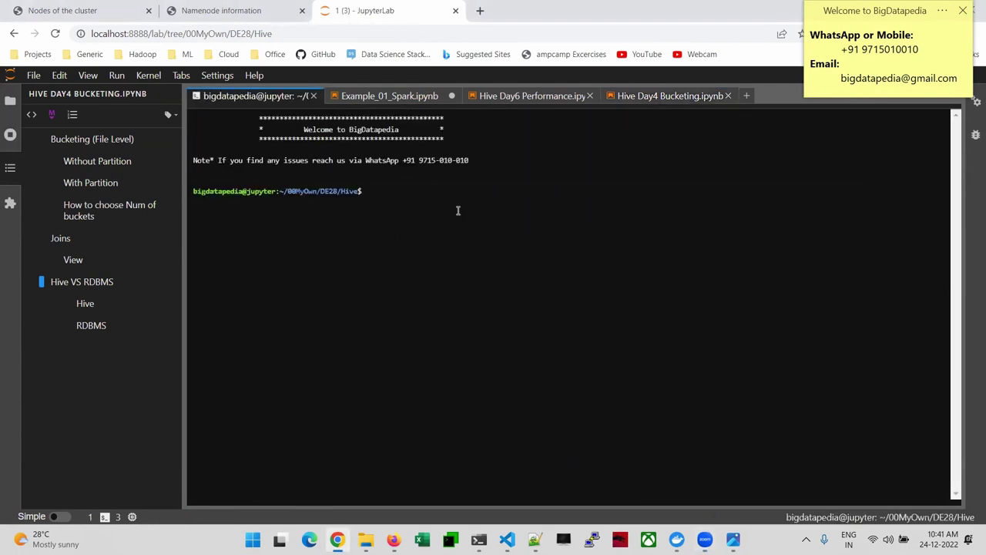
click(217, 75)
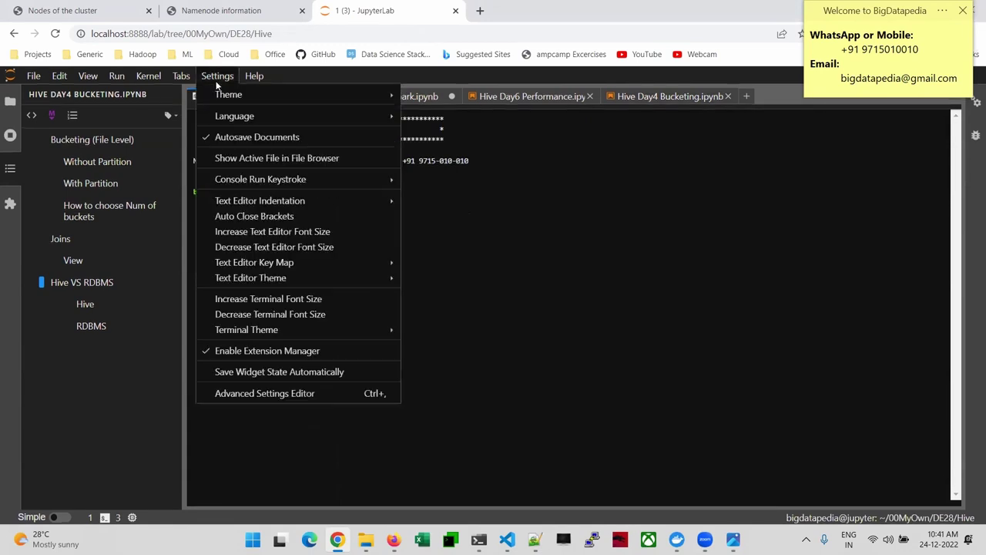
click(248, 301)
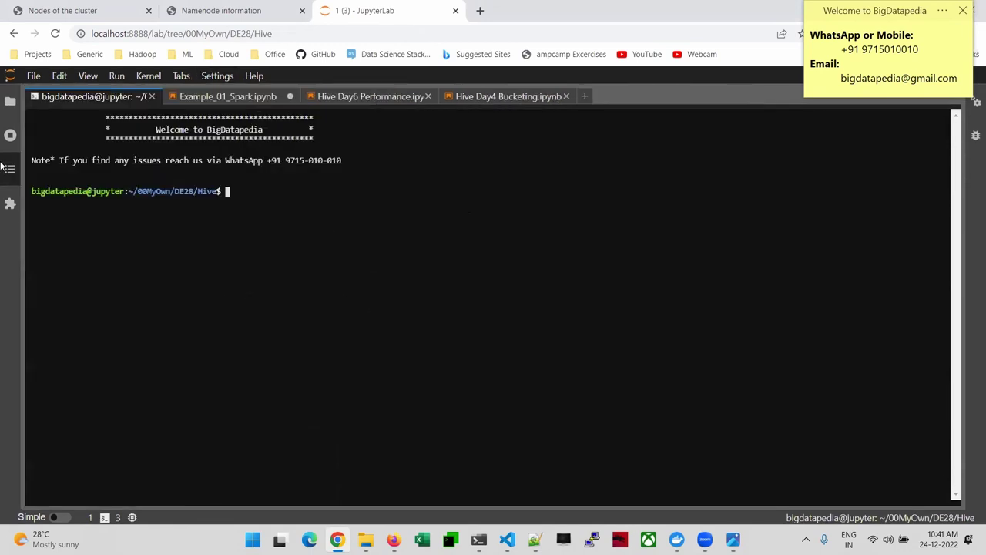
- Hide the table of contents and change the terminal to the home directory with cd
click(10, 168)
text(cd)
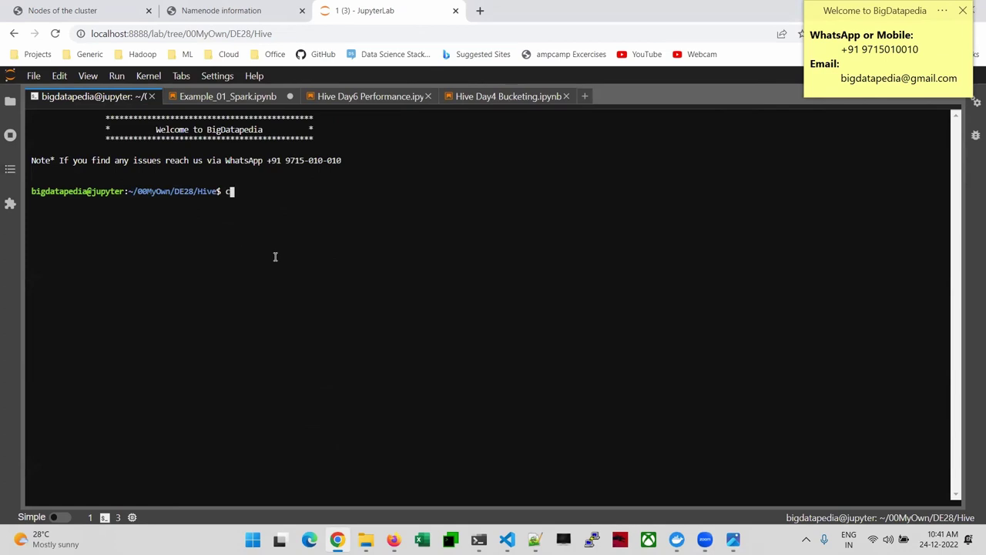
key(Return)
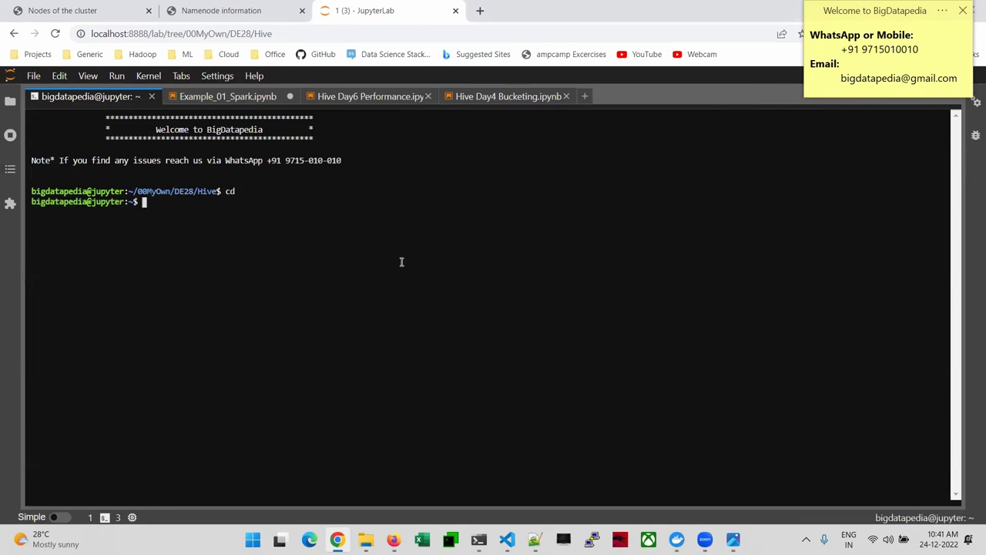
click(374, 234)
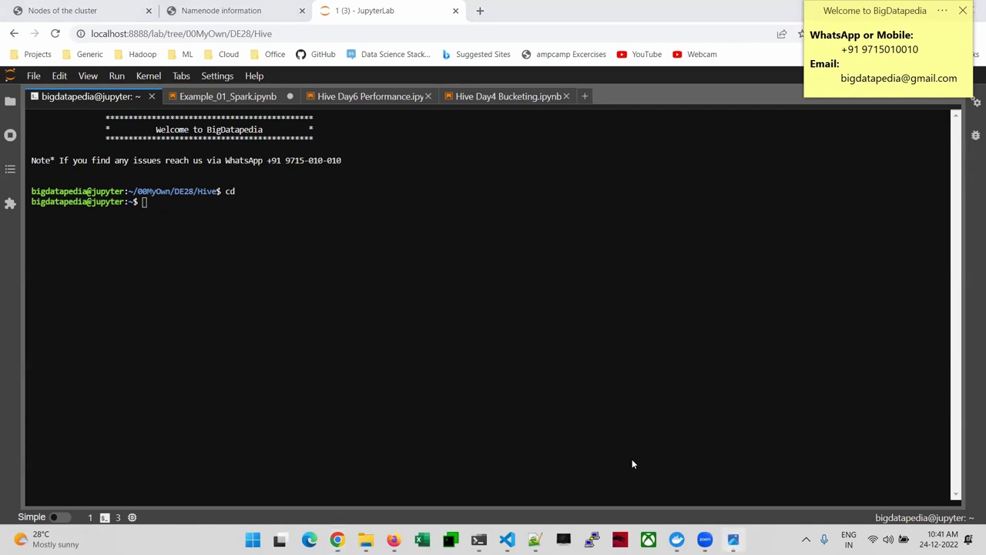
- Switch to Docker Desktop and open a terminal in the bdp-kafka-master container, enlarging the interface for readability
key(alt+Tab)
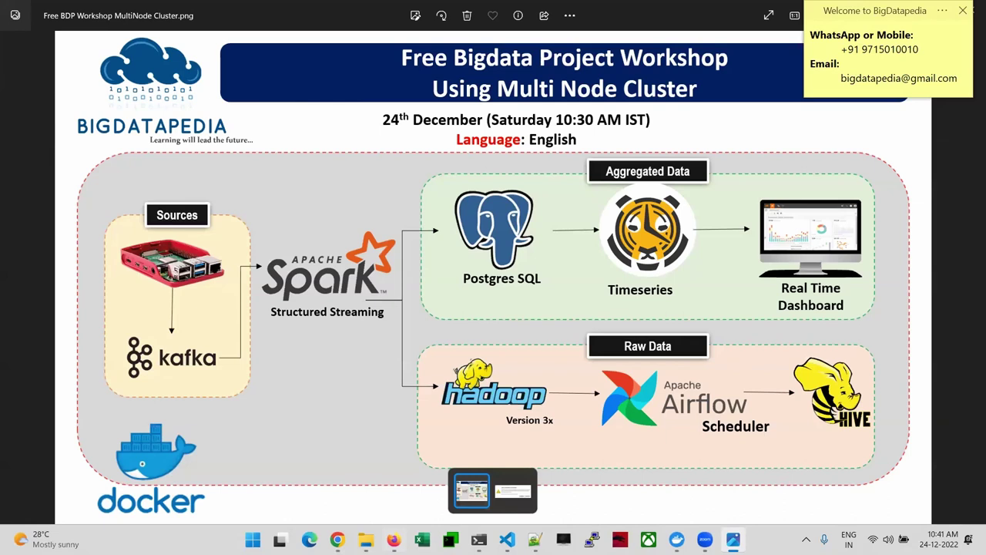
key(alt+Tab)
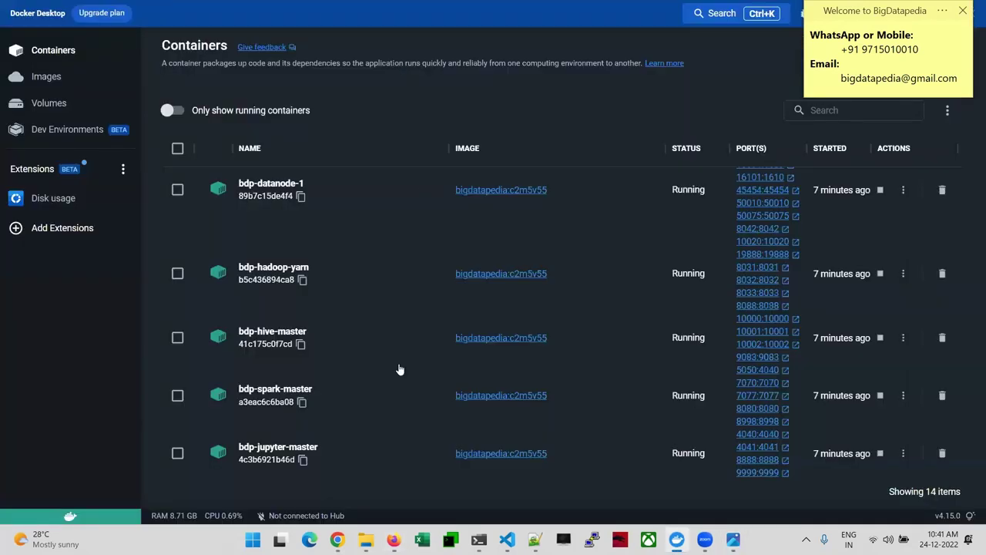
scroll(400, 370, up, 10)
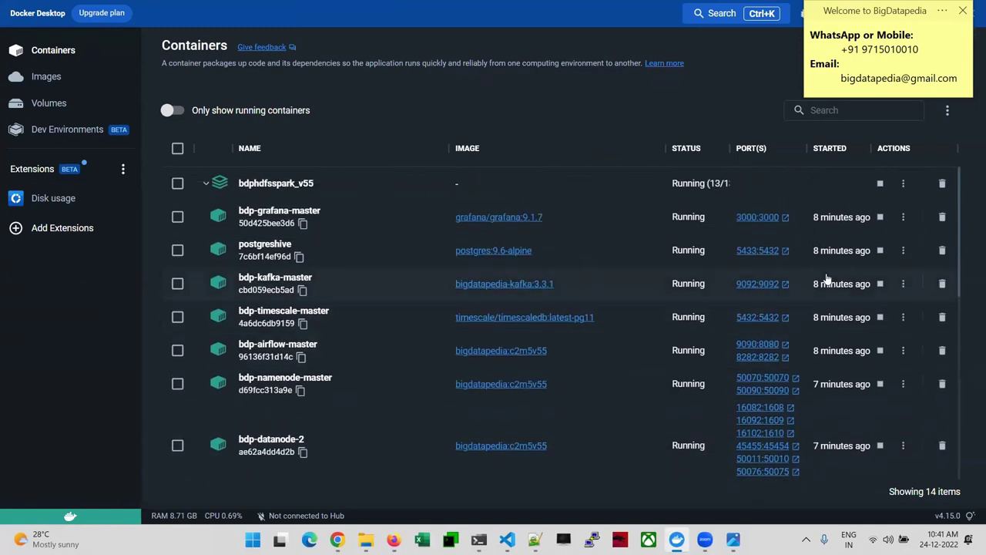
click(903, 284)
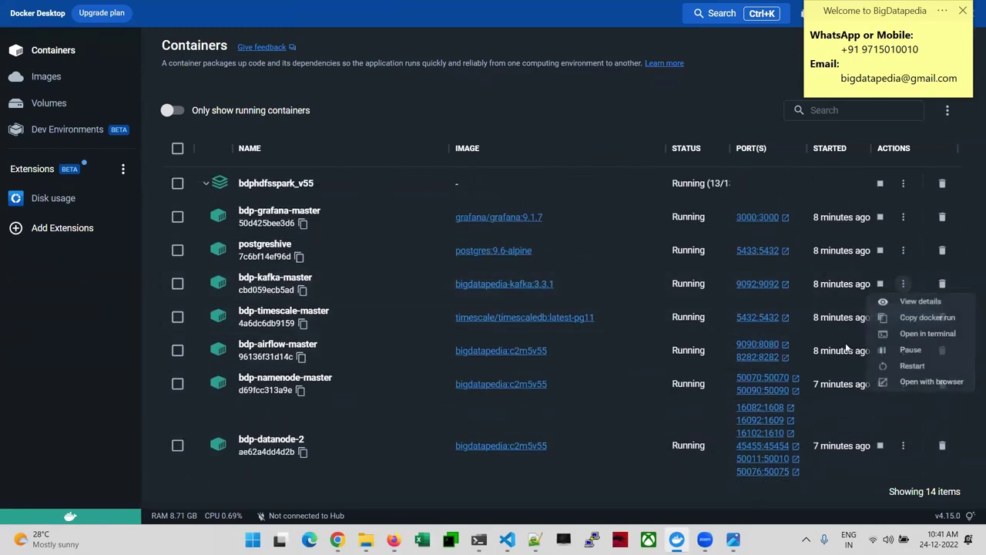
click(923, 333)
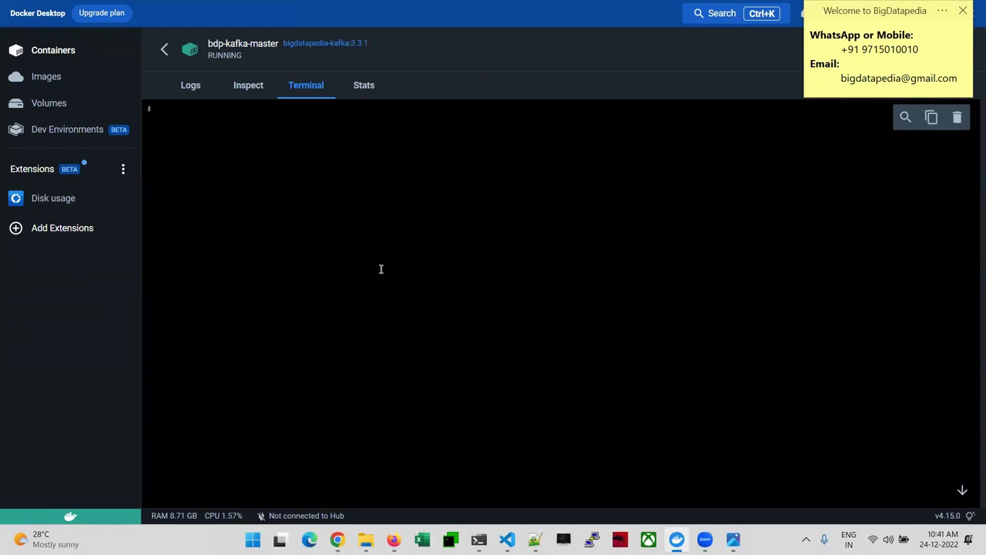
key(ctrl+equal)
key(ctrl+equal)
key(ctrl+equal)
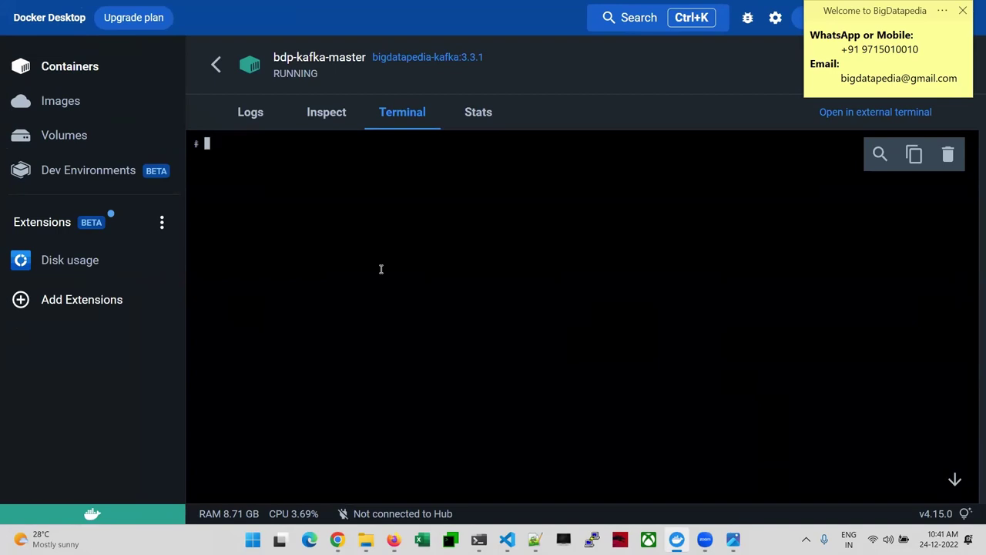
- Try to list the Kafka topics with kafka-topics.sh --list --bootstrap-server kafka:909, and interrupt the command
text(kafa)
key(BackSpace)
text(ka-topics.sh)
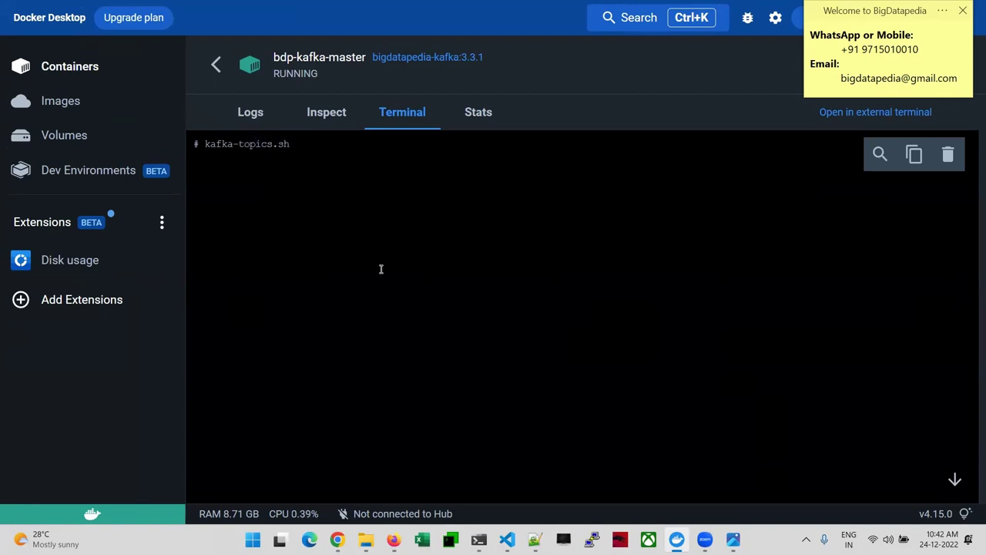
text( -)
key(BackSpace)
key(BackSpace)
text(--list --bootstrap-server)
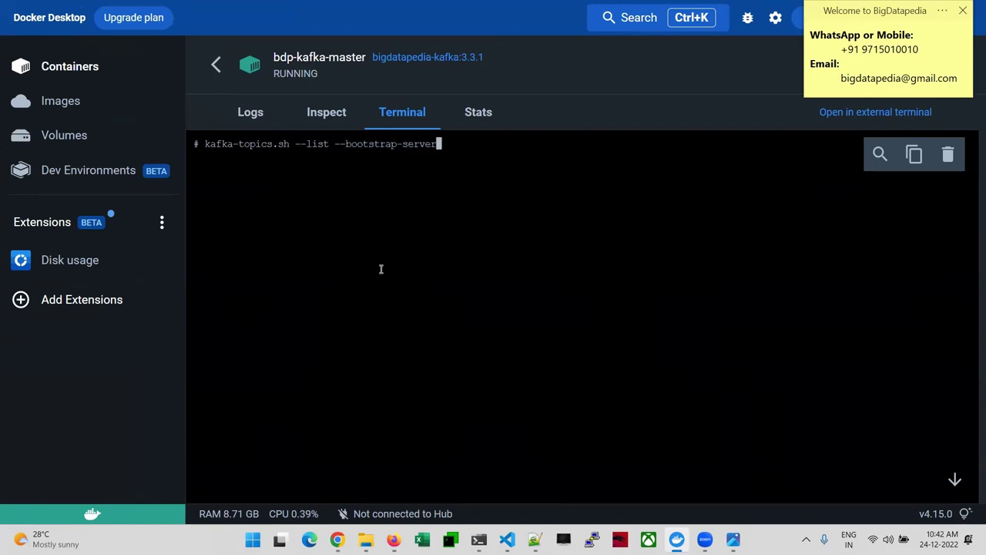
text( kafka)
key(BackSpace)
text(:909)
key(Return)
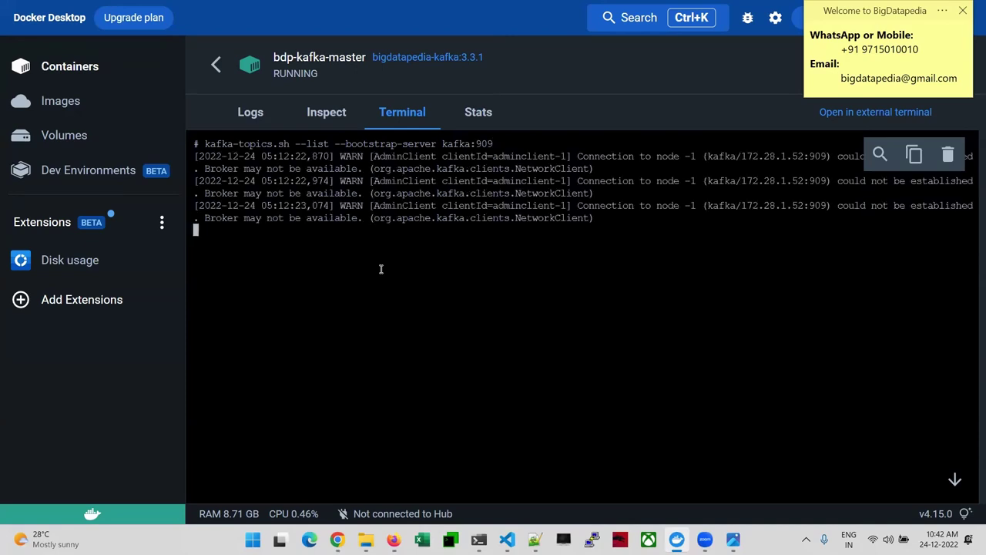
key(ctrl+c)
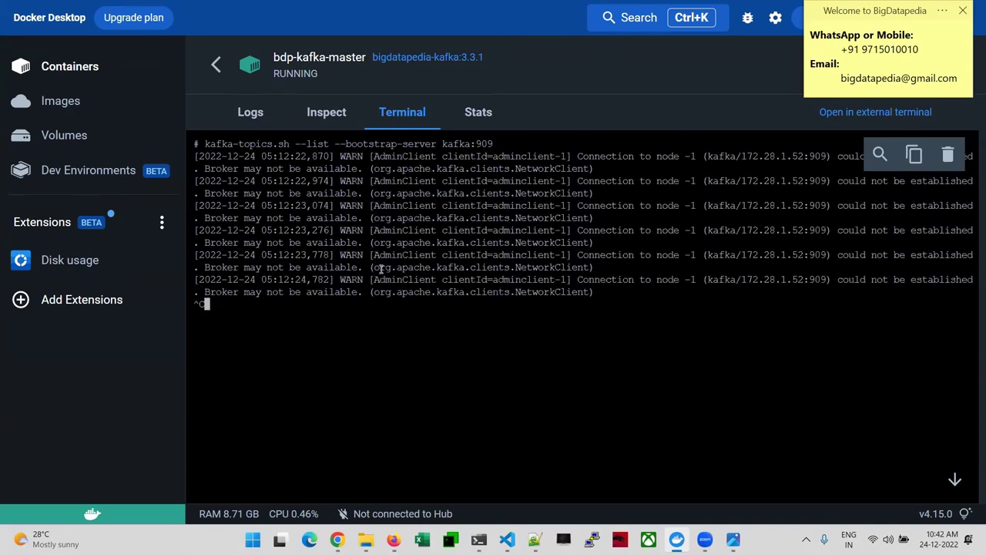
- Run kafka-topics.sh --list --bootstrap-server kafka:9092 at a fresh prompt to list the Kafka topics
key(BackSpace)
key(BackSpace)
key(BackSpace)
key(Return)
key(Return)
drag(207, 145, 272, 145)
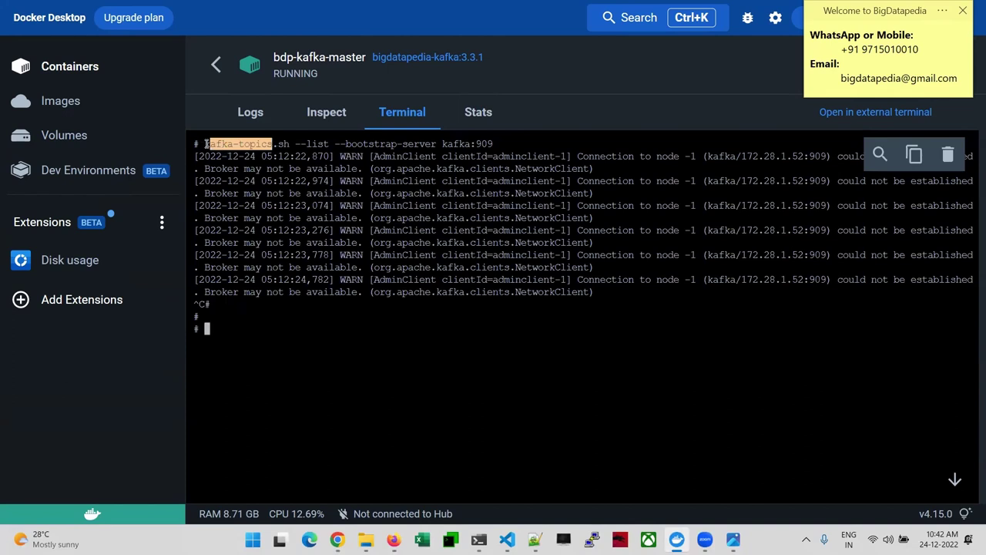
drag(207, 144, 494, 141)
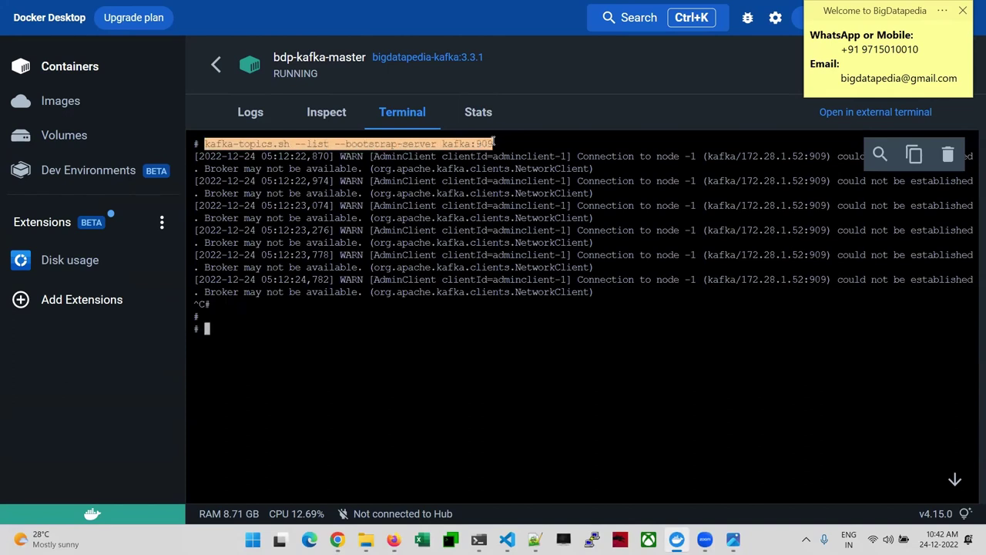
key(ctrl+c)
key(ctrl+v)
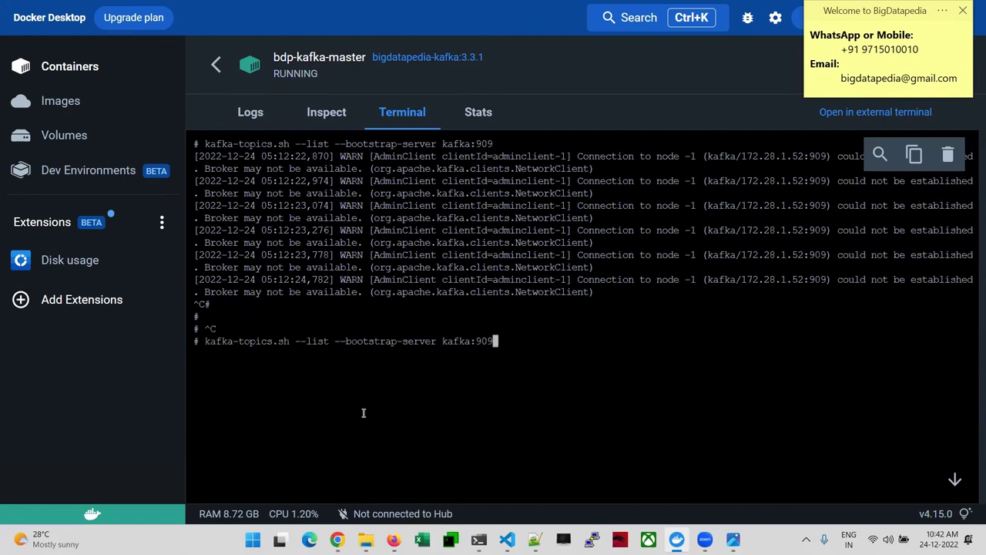
text(2)
key(Return)
- Create the Kafka topic kfktpkone with kafka-topics.sh --create --topic kfktpkone --bootstrap-server kafka:9092
key(Up)
key(Left)
key(Left)
key(Left)
key(Left)
key(Left)
key(Left)
key(Left)
key(Left)
key(Left)
key(Left)
key(Left)
key(Left)
key(Left)
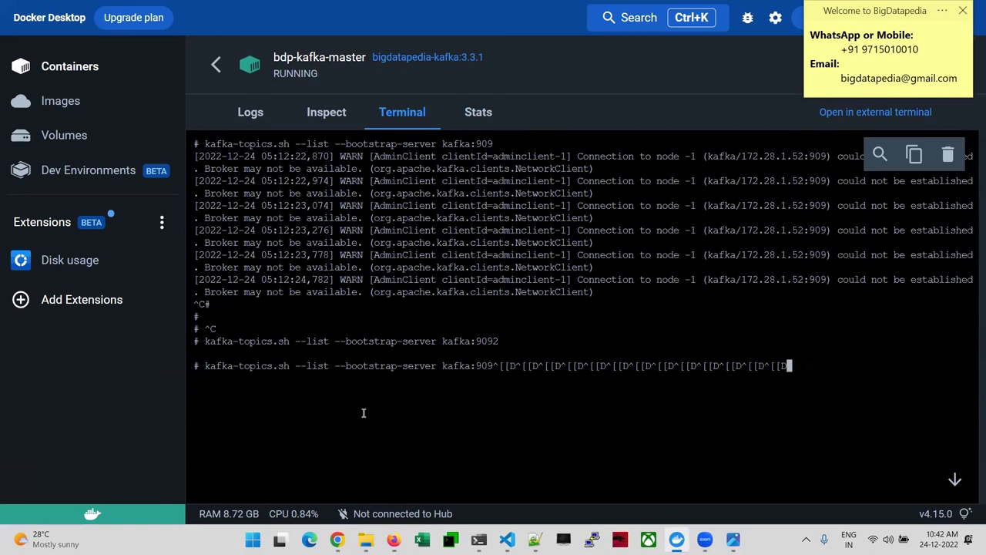
key(BackSpace)
key(BackSpace)
key(BackSpace)
key(BackSpace)
key(BackSpace)
key(BackSpace)
key(BackSpace)
key(BackSpace)
key(BackSpace)
key(BackSpace)
key(BackSpace)
key(BackSpace)
key(BackSpace)
key(BackSpace)
key(BackSpace)
key(BackSpace)
key(BackSpace)
key(BackSpace)
key(BackSpace)
key(BackSpace)
key(BackSpace)
key(BackSpace)
key(BackSpace)
key(BackSpace)
key(BackSpace)
key(BackSpace)
key(BackSpace)
key(BackSpace)
key(BackSpace)
text(create --topic kfktpk)
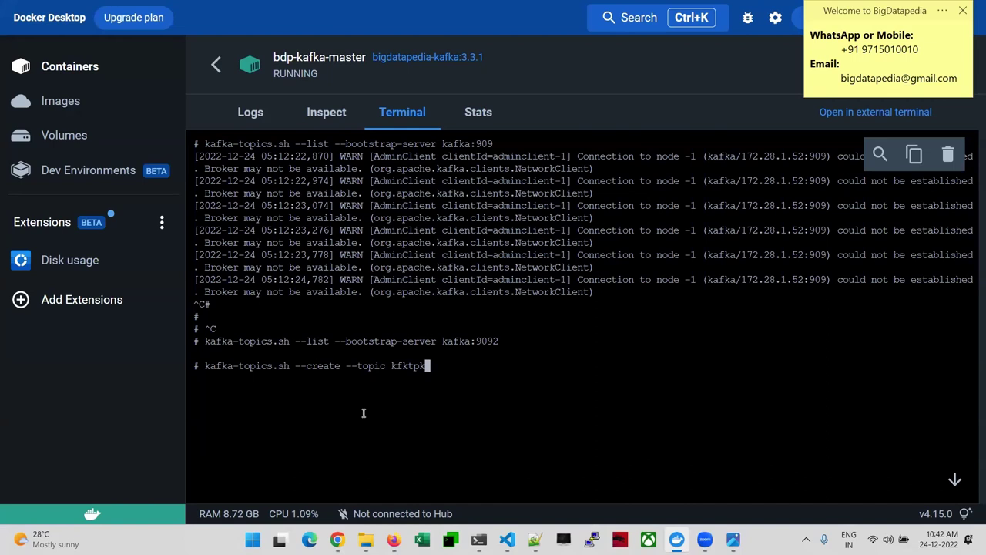
text(one)
drag(337, 340, 497, 340)
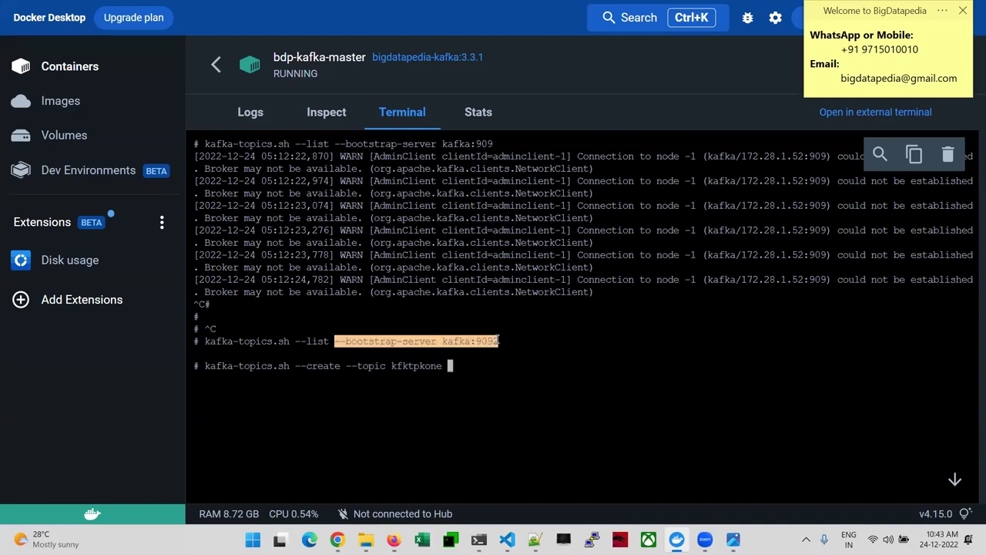
right_click(499, 339)
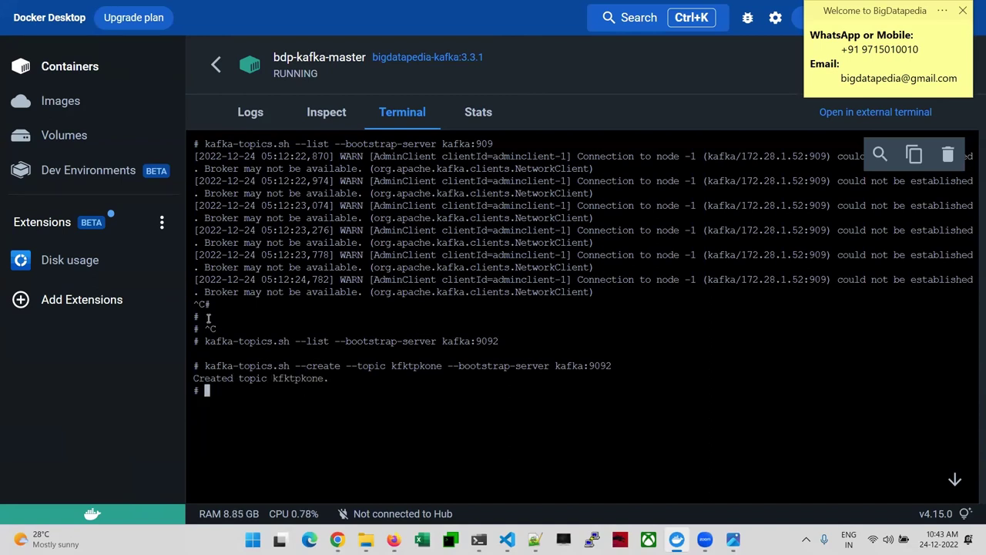
- List the Kafka topics again on kafka:9092 to check for the new topic
drag(204, 341, 497, 337)
right_click(497, 337)
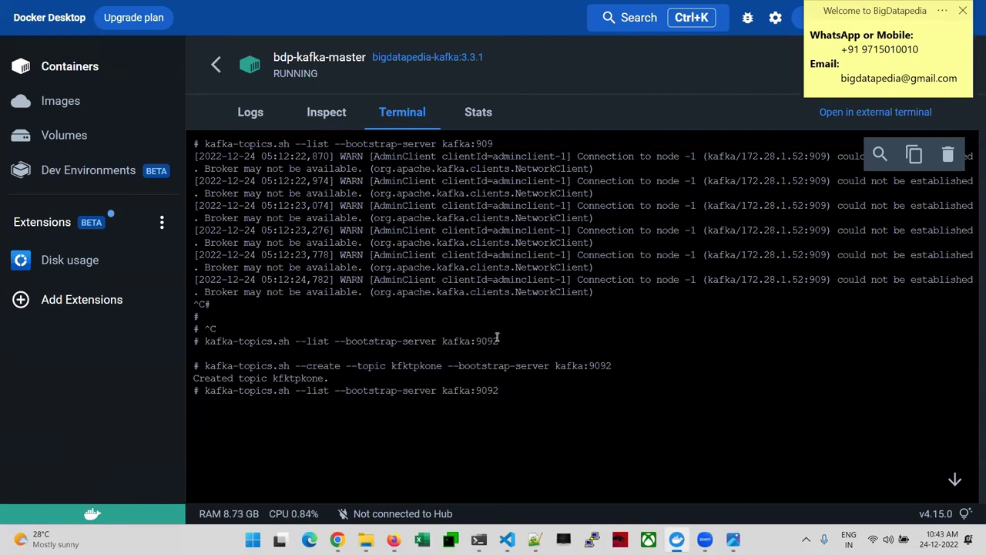
key(Return)
- Describe the new topic with kafka-topics.sh --describe --topic kfktpkone --bootstrap-server kafka:9092
right_click(446, 404)
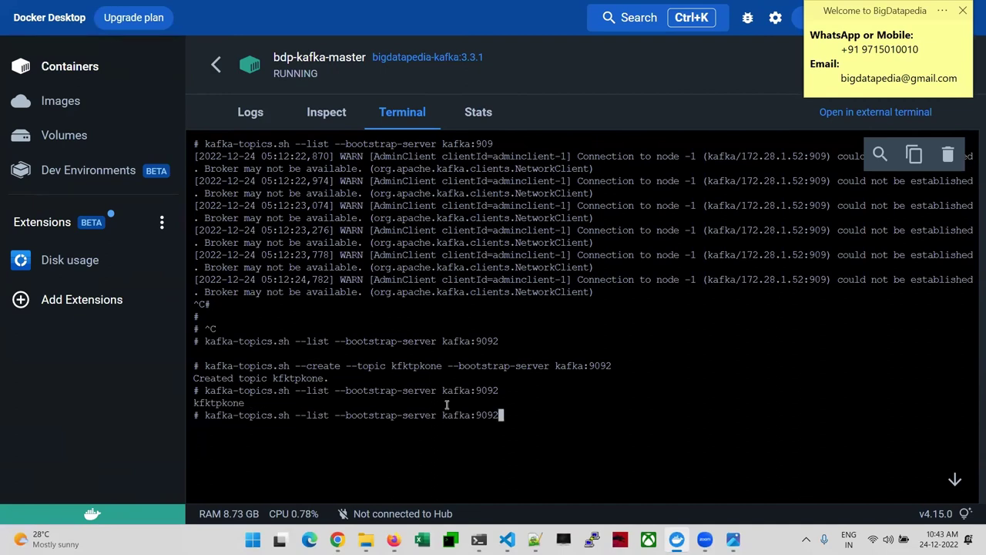
key(BackSpace)
key(BackSpace)
key(BackSpace)
key(BackSpace)
key(BackSpace)
key(BackSpace)
key(BackSpace)
key(BackSpace)
key(BackSpace)
key(BackSpace)
key(BackSpace)
key(BackSpace)
key(BackSpace)
key(BackSpace)
key(BackSpace)
key(BackSpace)
key(BackSpace)
key(BackSpace)
key(BackSpace)
key(BackSpace)
key(BackSpace)
key(BackSpace)
key(BackSpace)
key(BackSpace)
key(BackSpace)
key(BackSpace)
text(d)
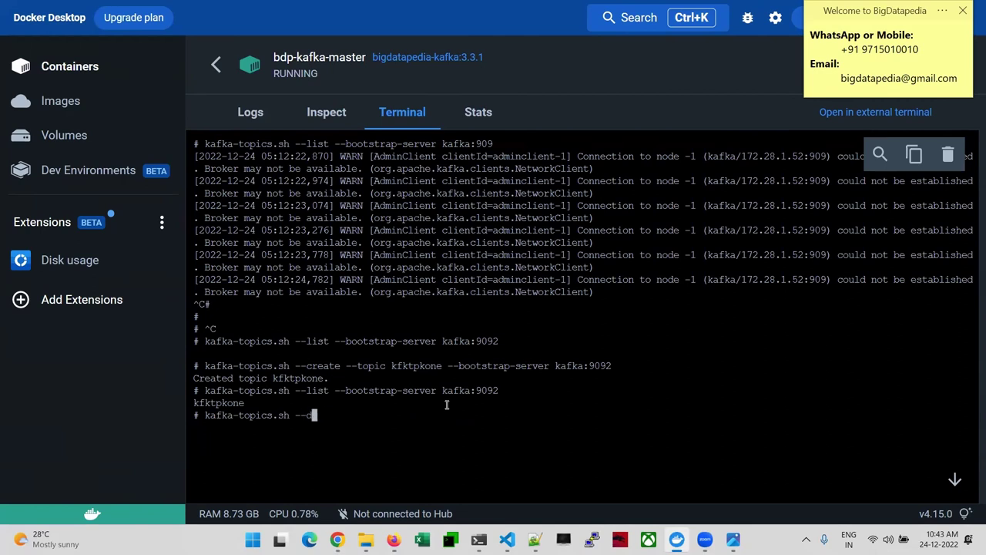
text(escribe)
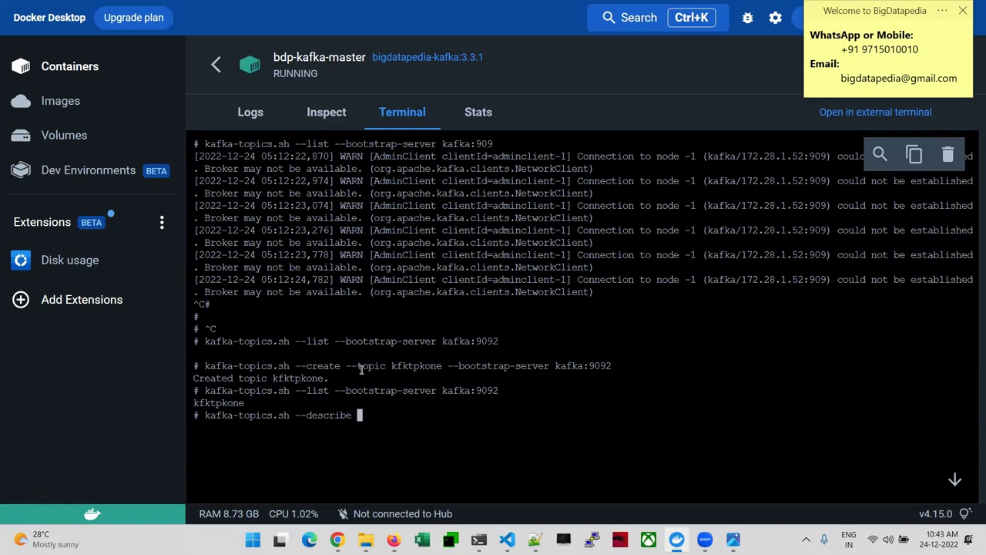
drag(344, 367, 613, 365)
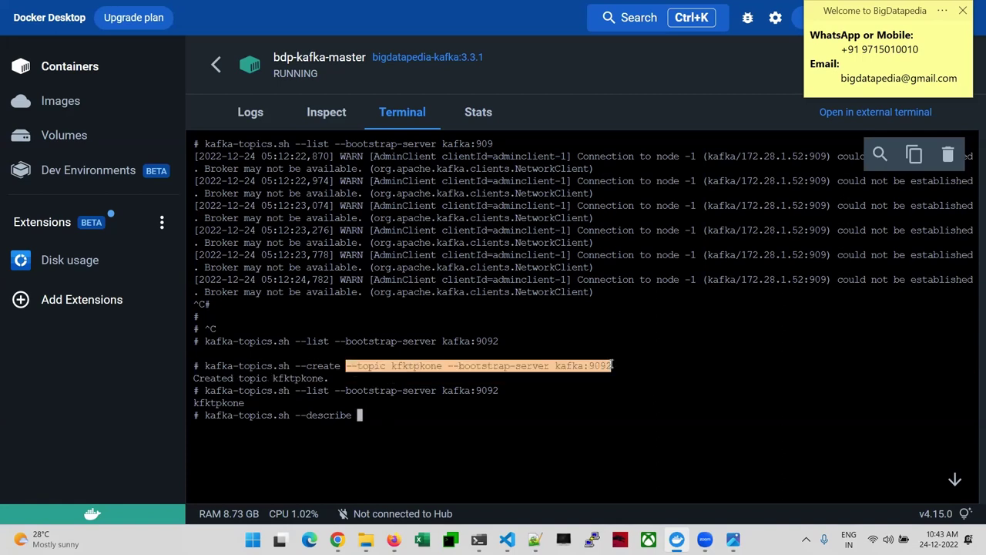
key(ctrl+c)
key(ctrl+v)
key(Return)
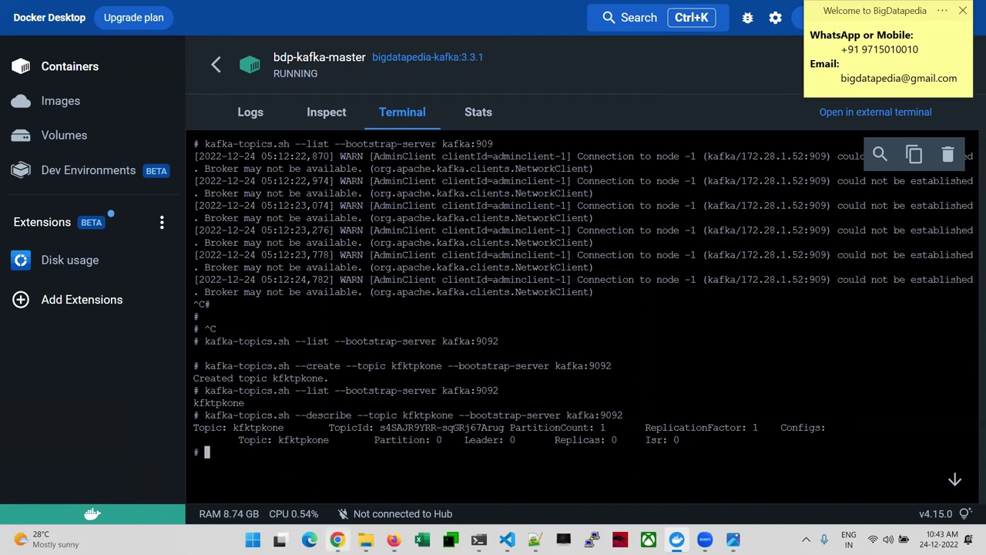
- Switch to the JupyterLab terminal in Chrome and print the working directory with pwd
click(337, 539)
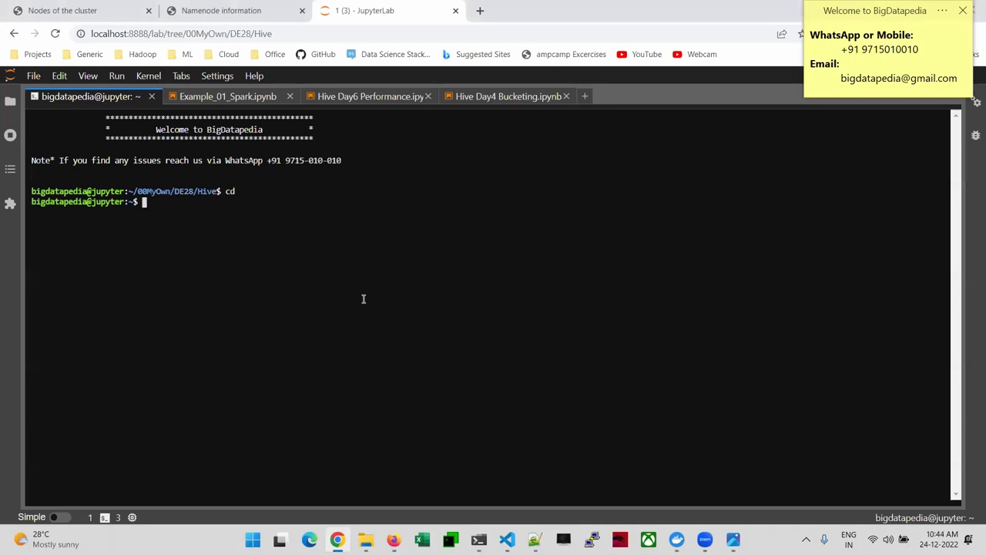
text(pw)
text(d)
key(Return)
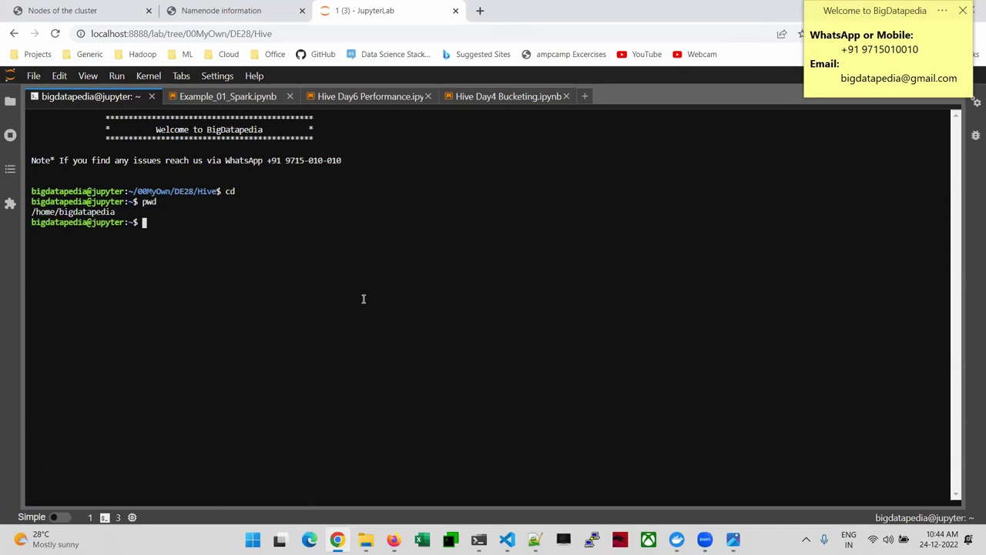
- Create a 01Dataset directory in the home directory, then change into it and list its contents
text(mkdir 01Dataset)
key(Return)
text(mkdir)
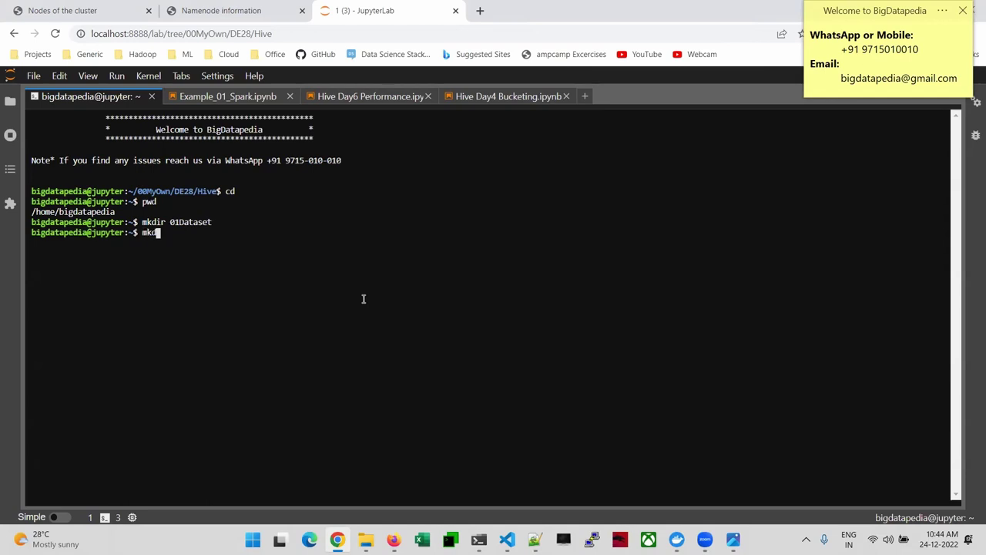
key(BackSpace)
key(BackSpace)
key(BackSpace)
key(BackSpace)
key(BackSpace)
key(BackSpace)
text(cd -)
key(BackSpace)
text(0)
key(Tab)
key(Return)
text(ls)
key(Return)
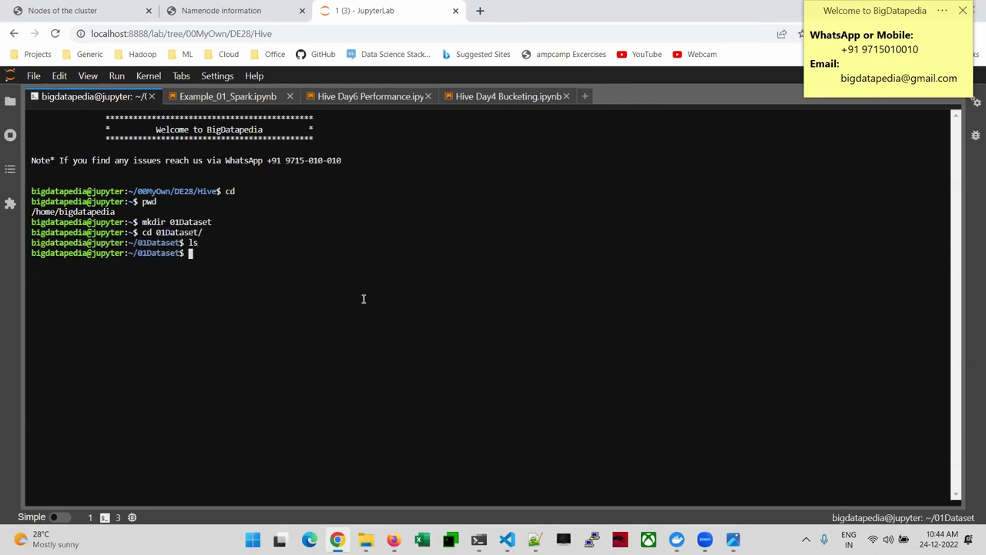
- Create a StreamingSample directory inside 01Dataset with mkdir
text(mkdir)
key(BackSpace)
key(BackSpace)
key(BackSpace)
key(BackSpace)
key(BackSpace)
text(kdir StreamingSample)
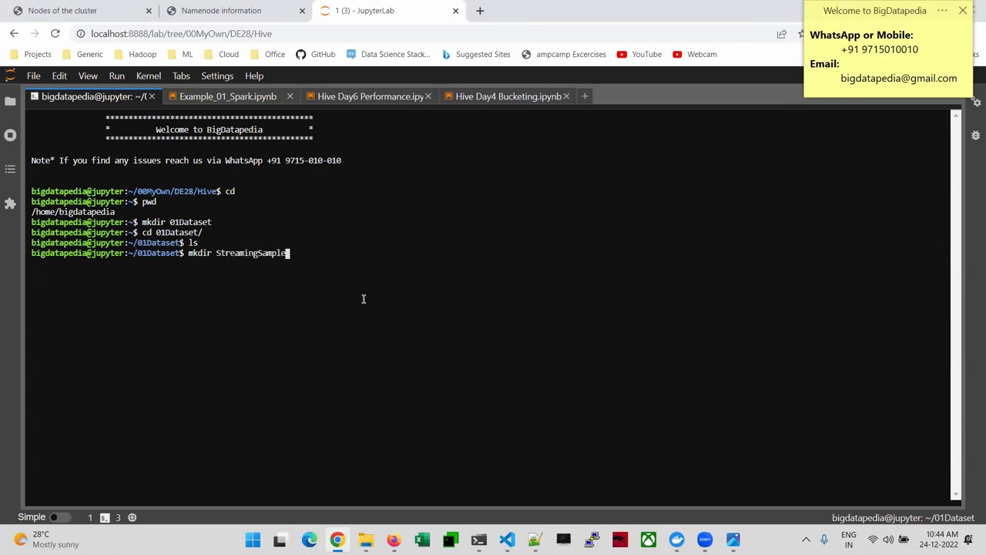
key(Return)
- Show the JupyterLab file browser, widen it and open the 01Dataset/StreamingSample folder from the root
click(10, 101)
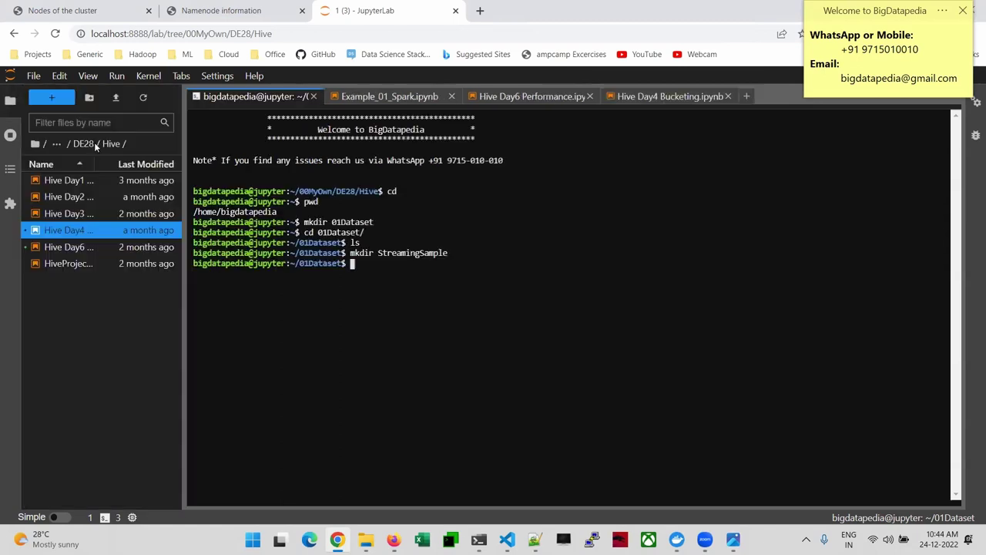
click(35, 144)
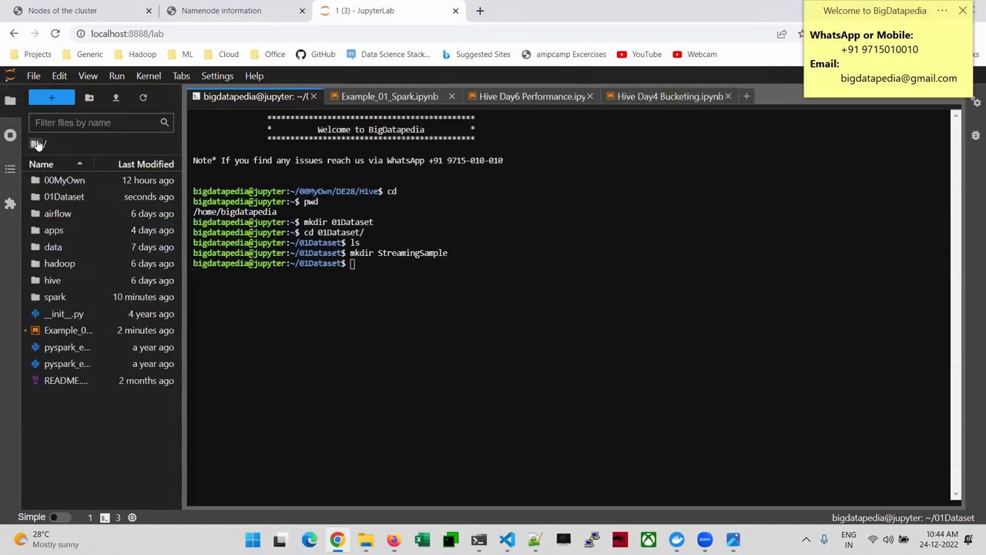
double_click(83, 198)
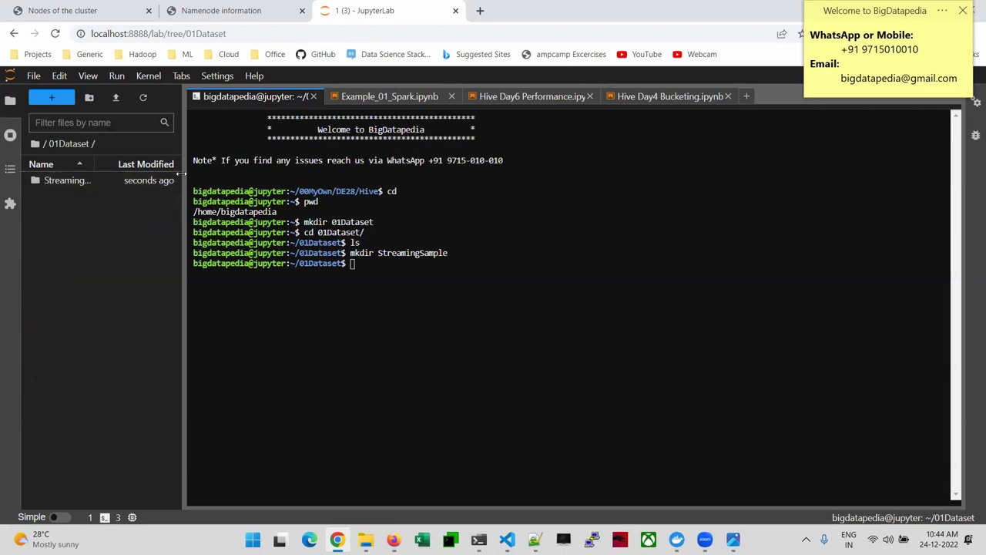
drag(181, 175, 267, 174)
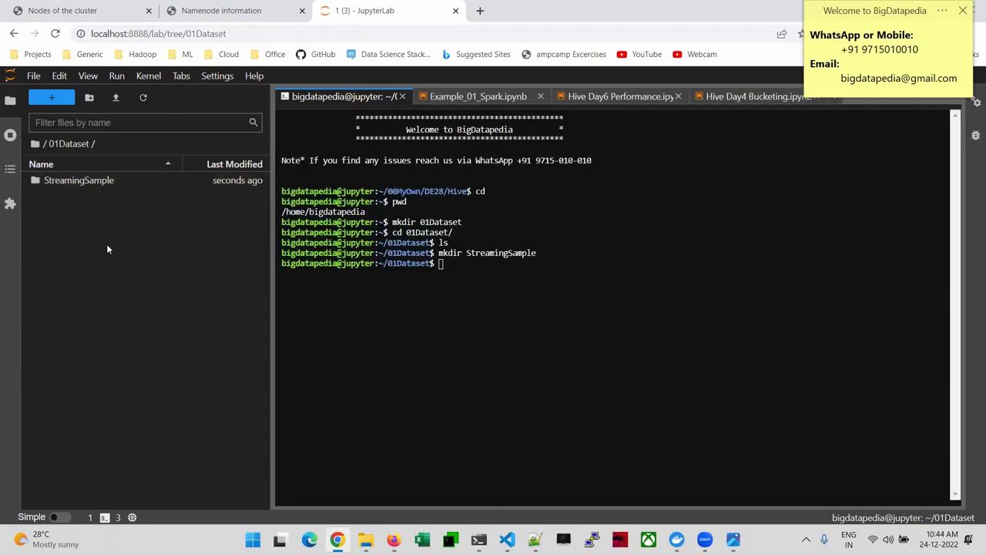
double_click(56, 184)
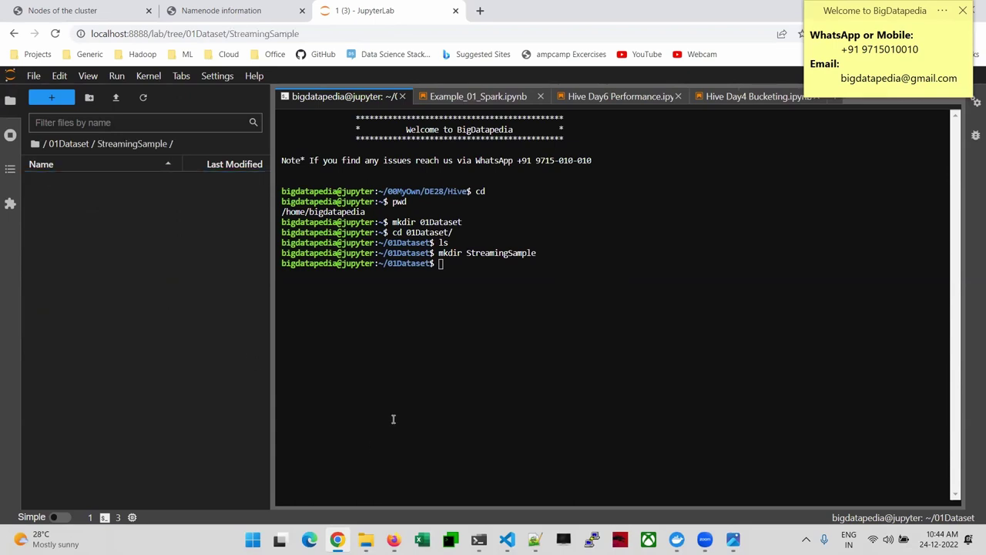
- Switch to File Explorer and open Sensordataset_final_v2 from the Sensordata folder in 02USECASE
click(366, 540)
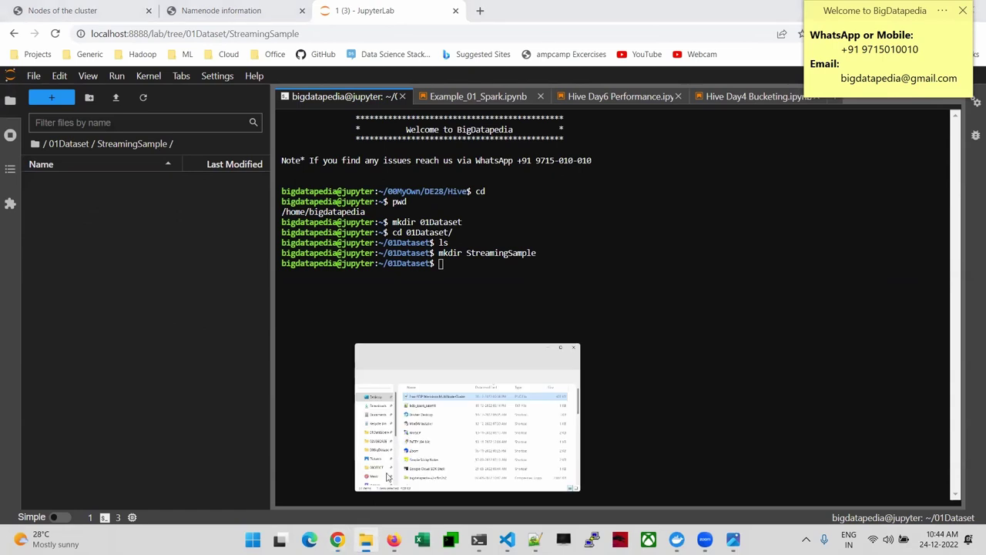
click(399, 333)
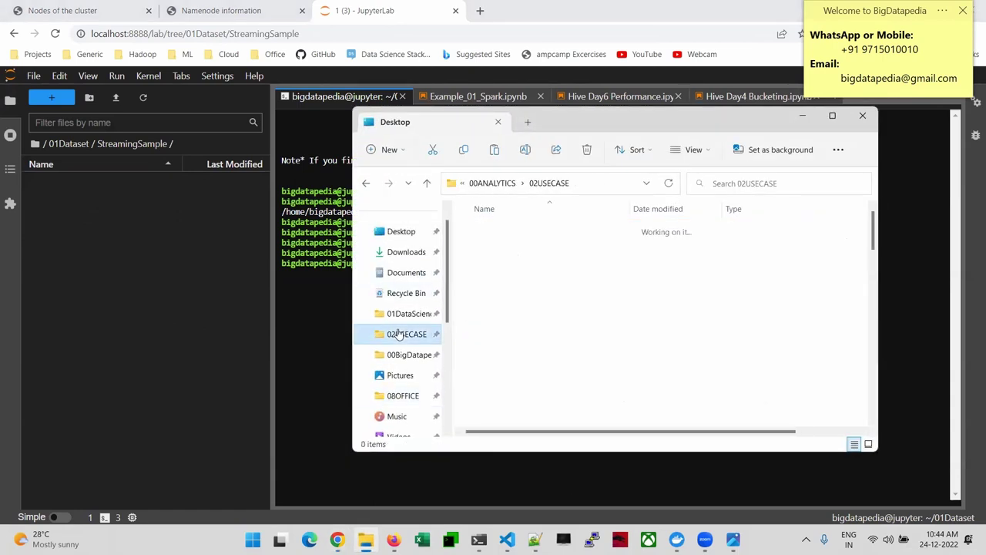
scroll(514, 321, down, 5)
scroll(516, 315, down, 5)
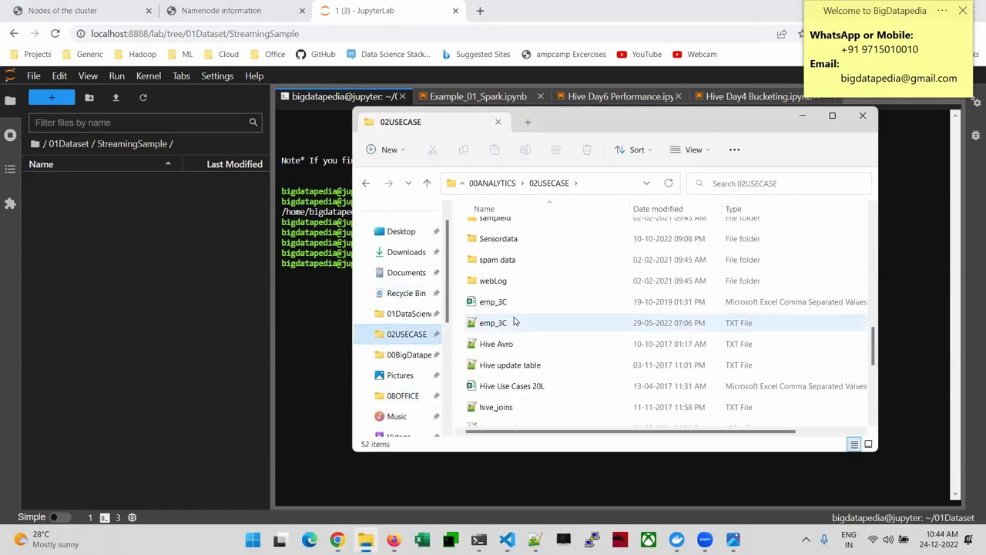
double_click(521, 245)
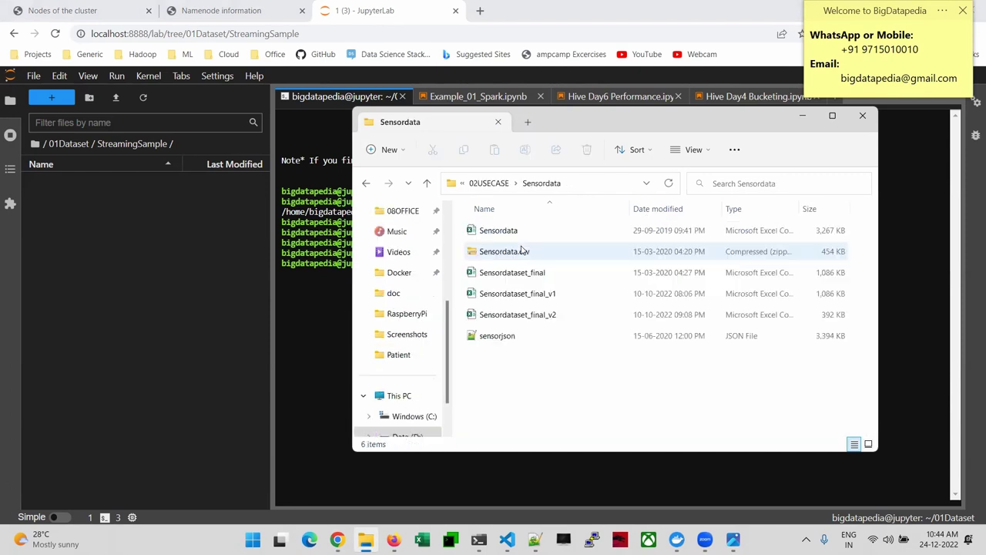
double_click(521, 314)
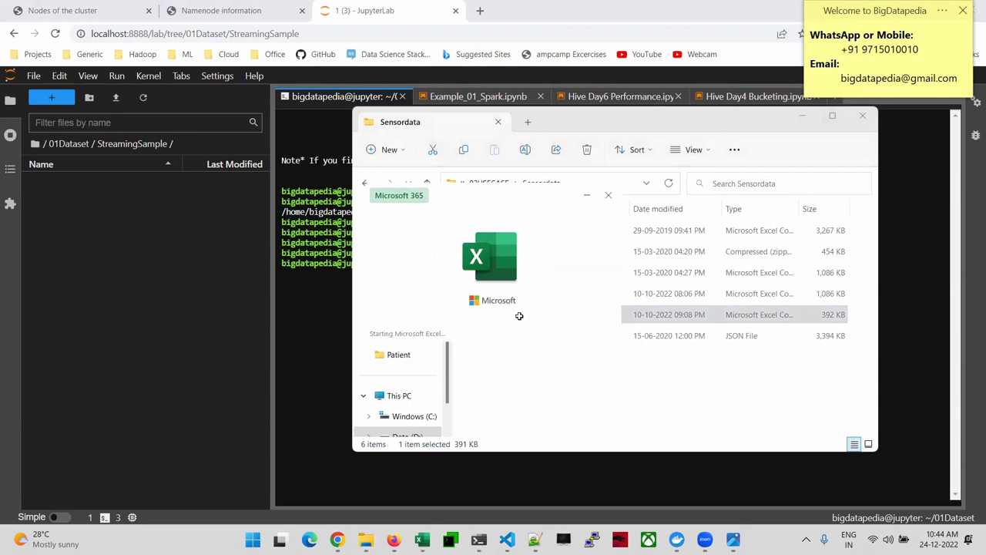
- Examine the sensor rows through to the last record and close the workbook
scroll(325, 370, down, 20)
scroll(324, 371, down, 14)
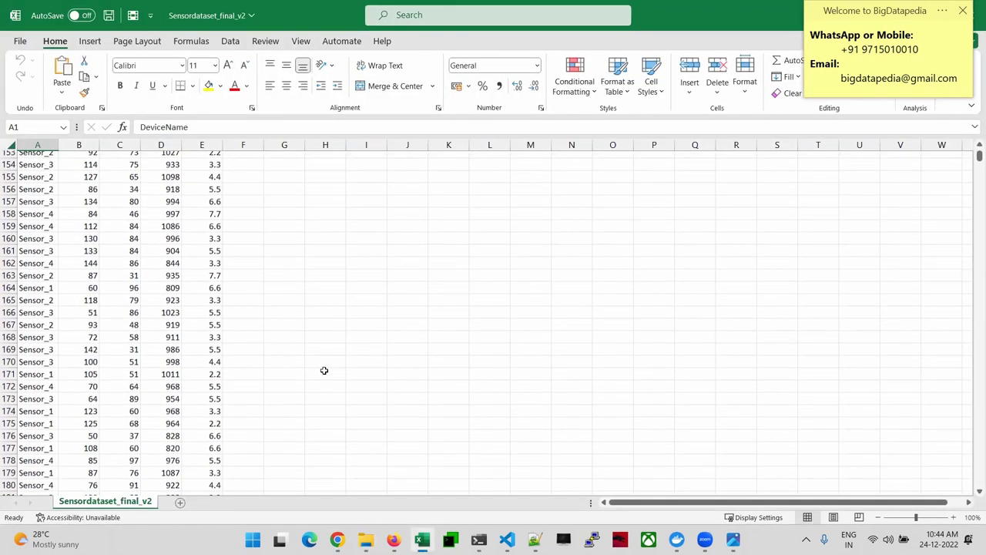
key(ctrl+Down)
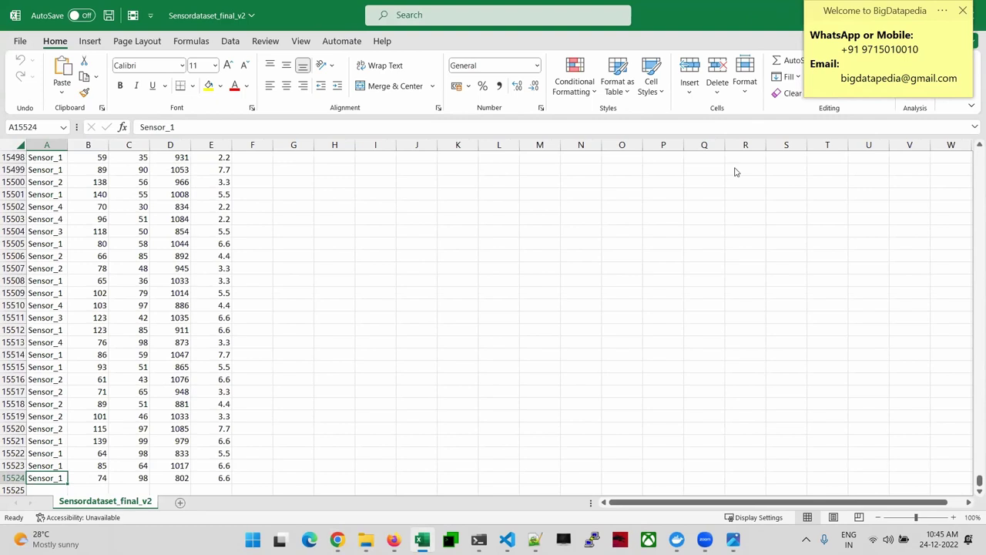
key(super+Down)
key(super+Down)
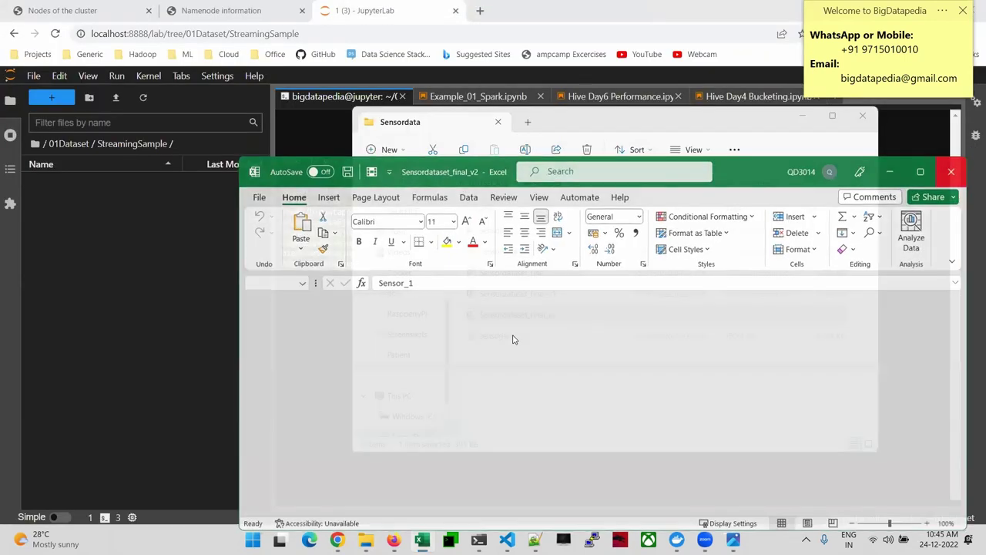
- Upload Sensordataset_final_v2 from File Explorer into JupyterLab's StreamingSample folder, then go back to the 01Dataset folder
drag(489, 315, 96, 288)
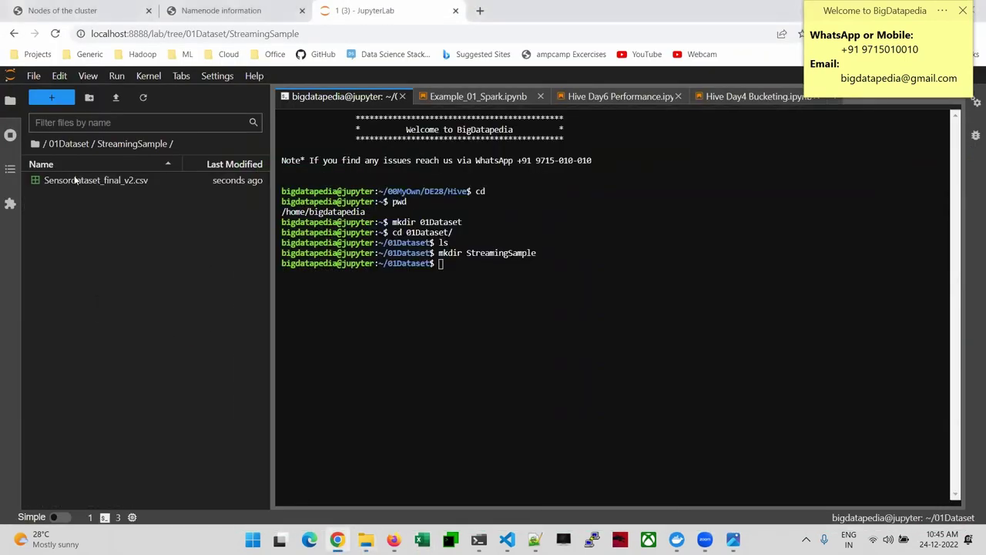
click(77, 144)
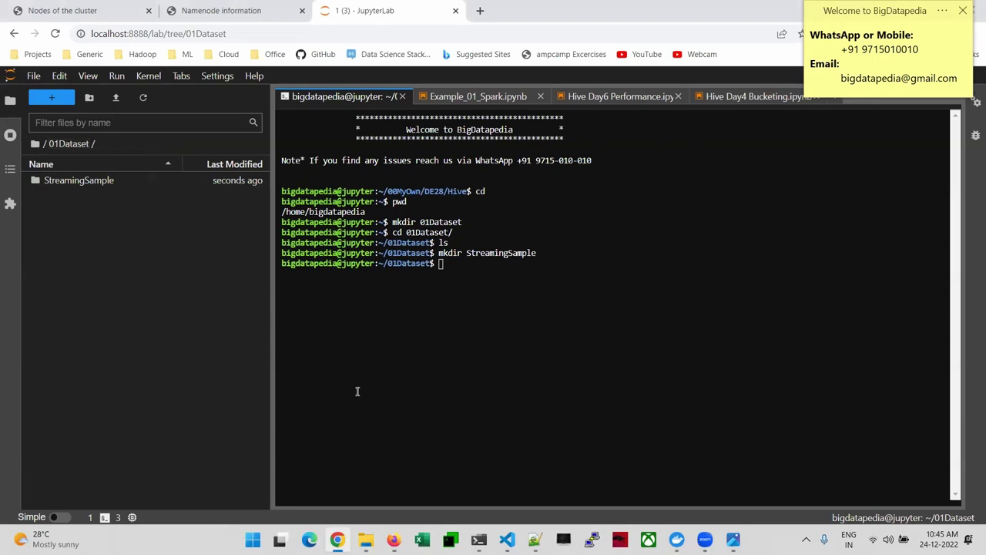
- Upload BDP_KafkaSparkIpPortTopicSecs from File Explorer's 00ANALYTICS/06Jars folder into JupyterLab's 01Dataset folder
key(alt+Tab)
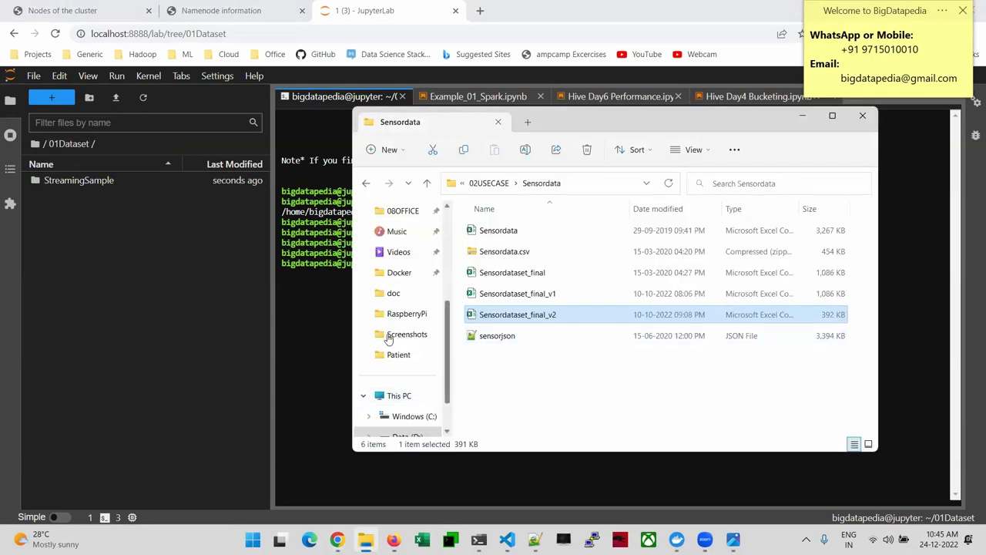
click(493, 193)
click(489, 193)
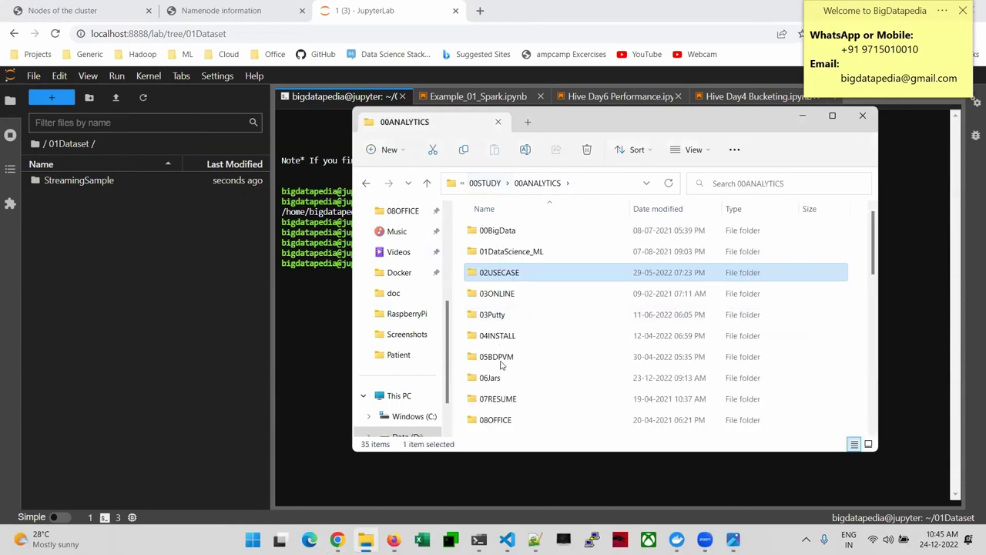
double_click(501, 380)
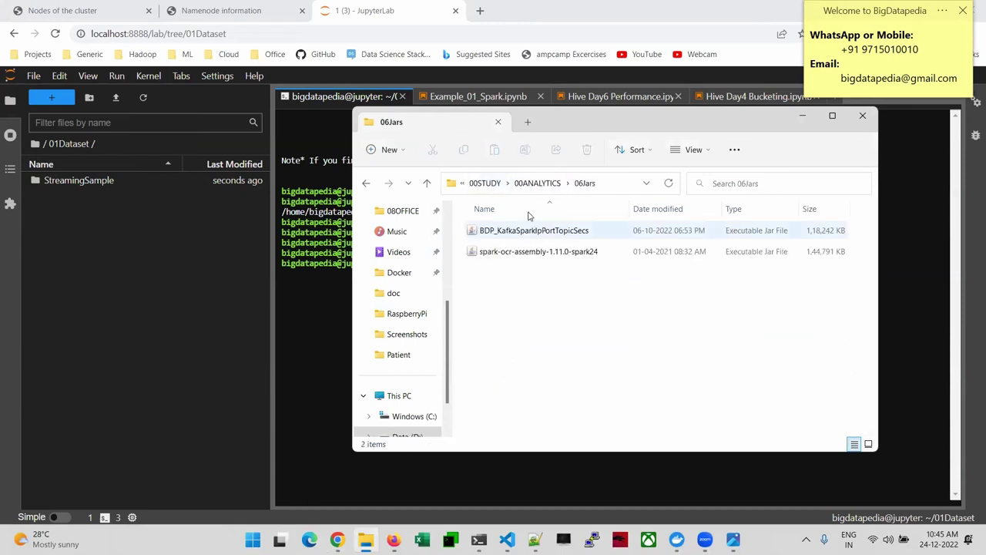
drag(527, 231, 125, 290)
- Run java -jar BDP_KafkaSparkIpPortTopicSecs.jar kafka 9092 kfktpkone 5 in the JupyterLab terminal
click(577, 316)
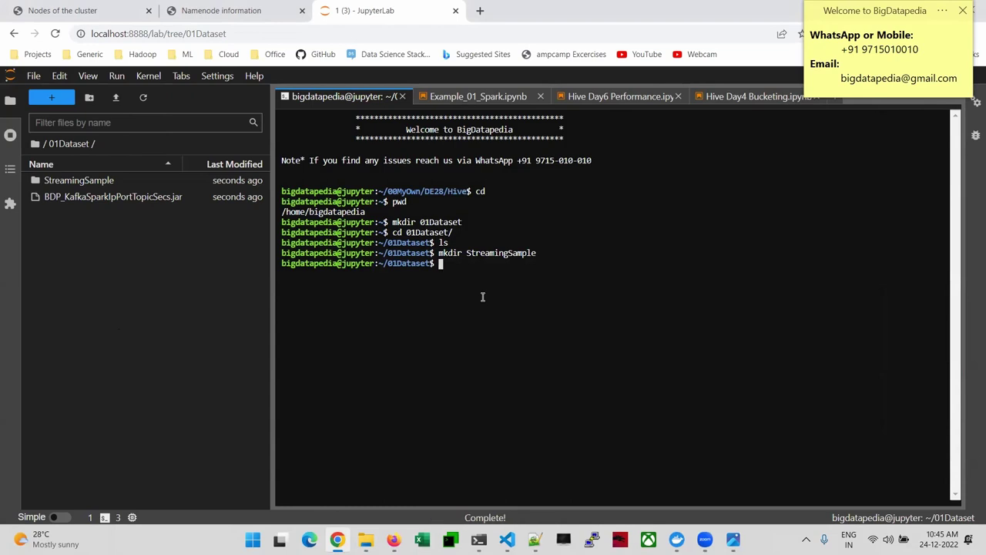
text(java -jar B)
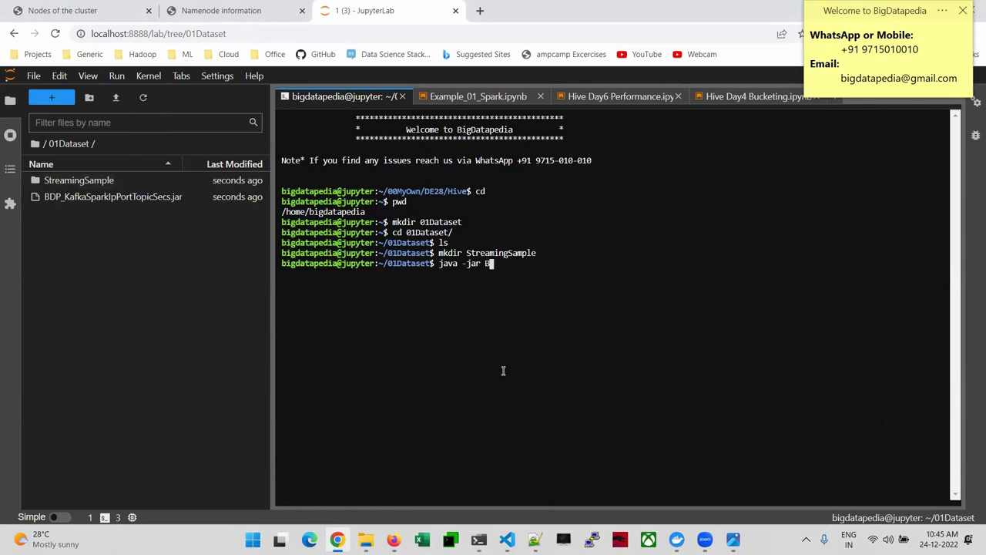
key(Tab)
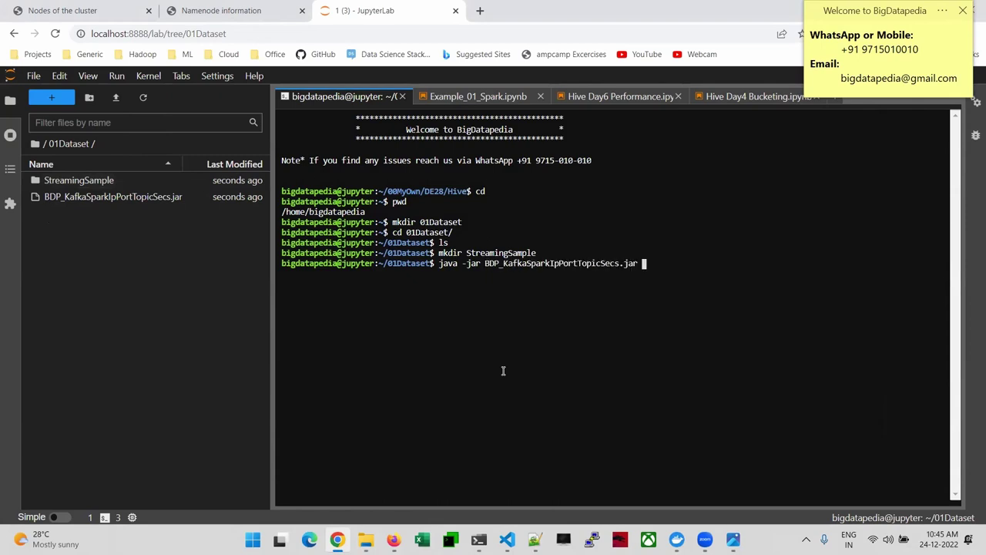
text(kafka)
text(9092 kfktpkone )
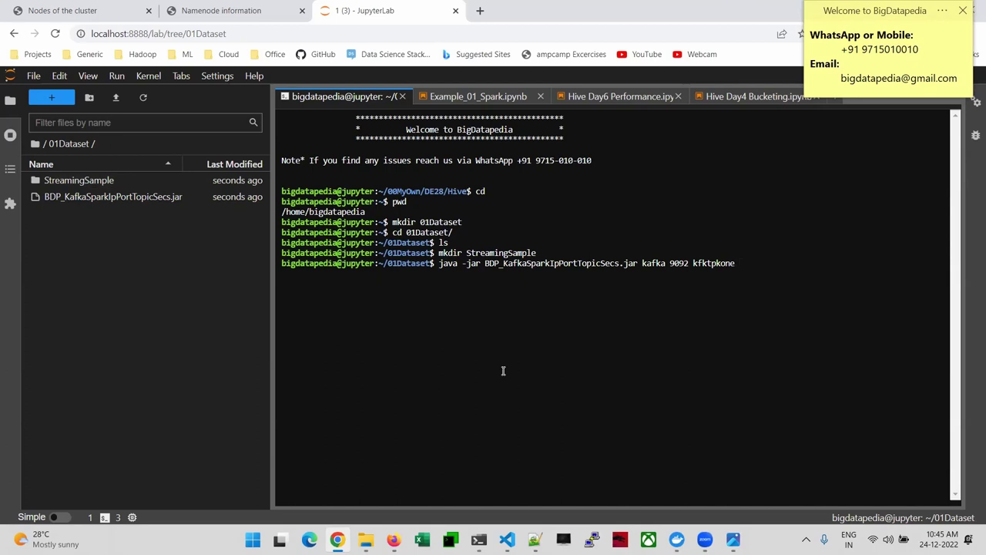
text(5)
key(Return)
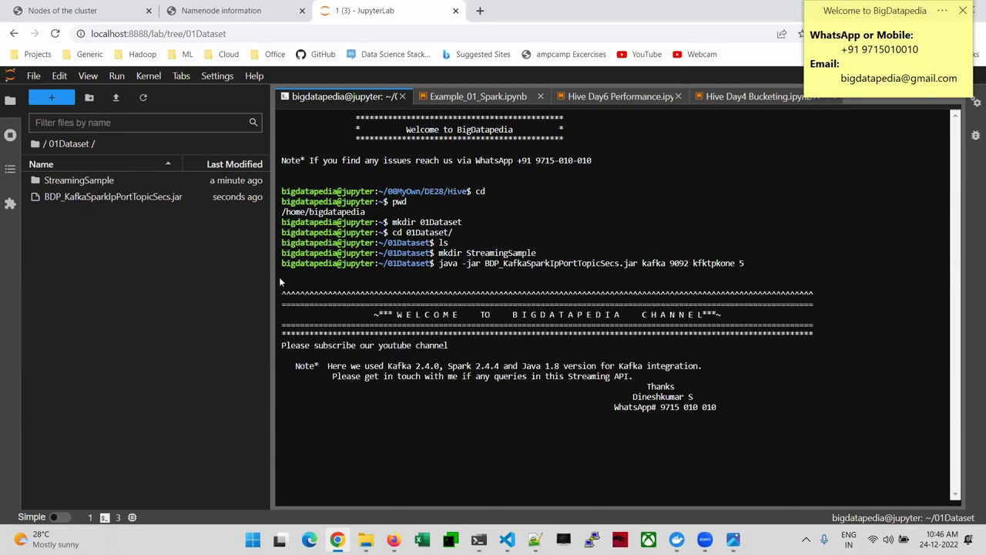
- Hide the JupyterLab file browser and examine the generated sensor records and their timestamps
click(10, 101)
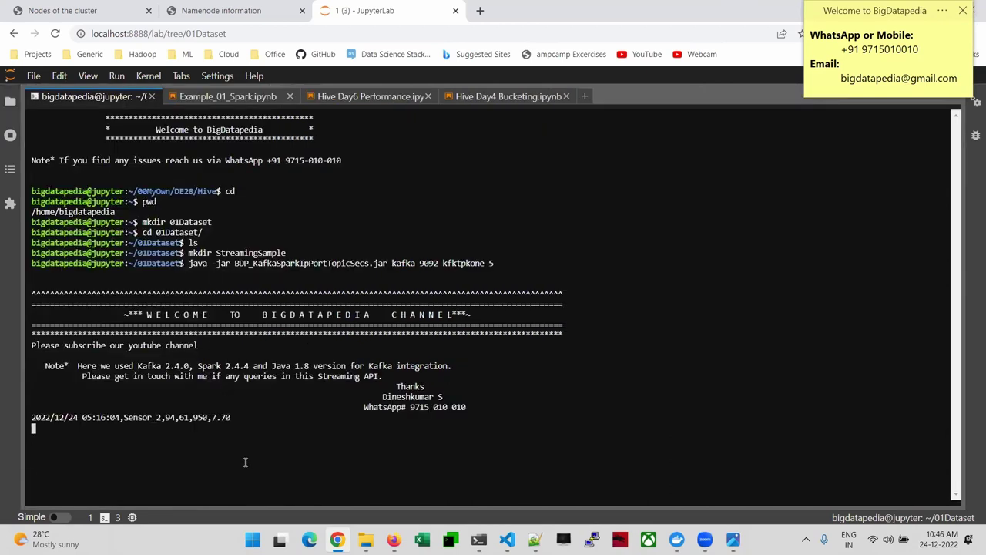
drag(31, 416, 234, 417)
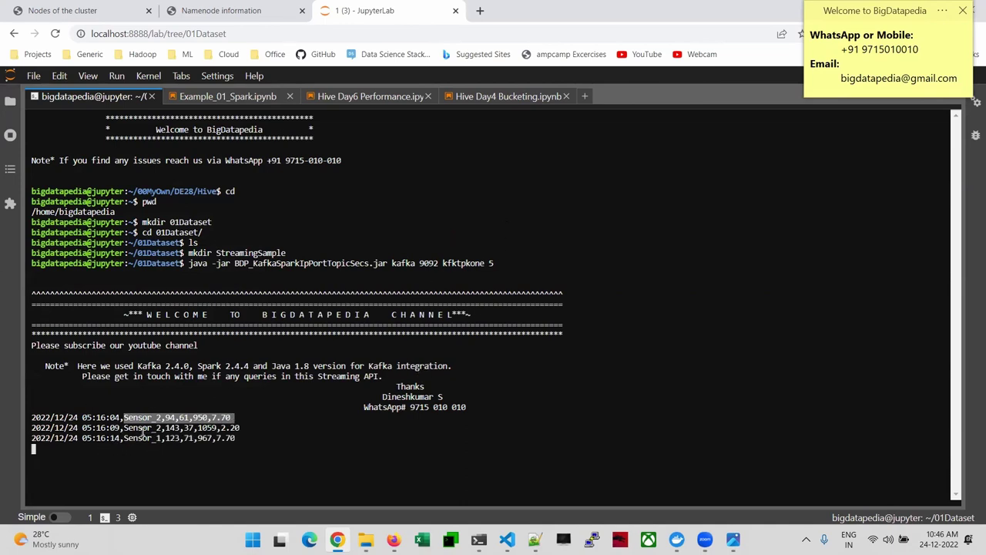
drag(82, 417, 121, 438)
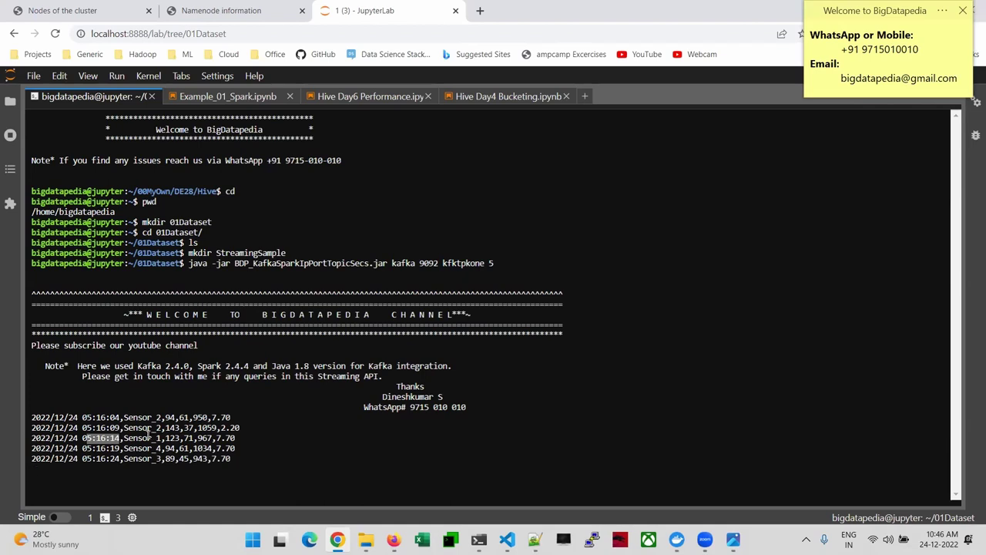
- Switch to the bdp-kafka-master terminal in Docker Desktop and run kafka-console-consumer.sh --bootstrap-server kafka:9092 --topic kfktpkone
click(676, 539)
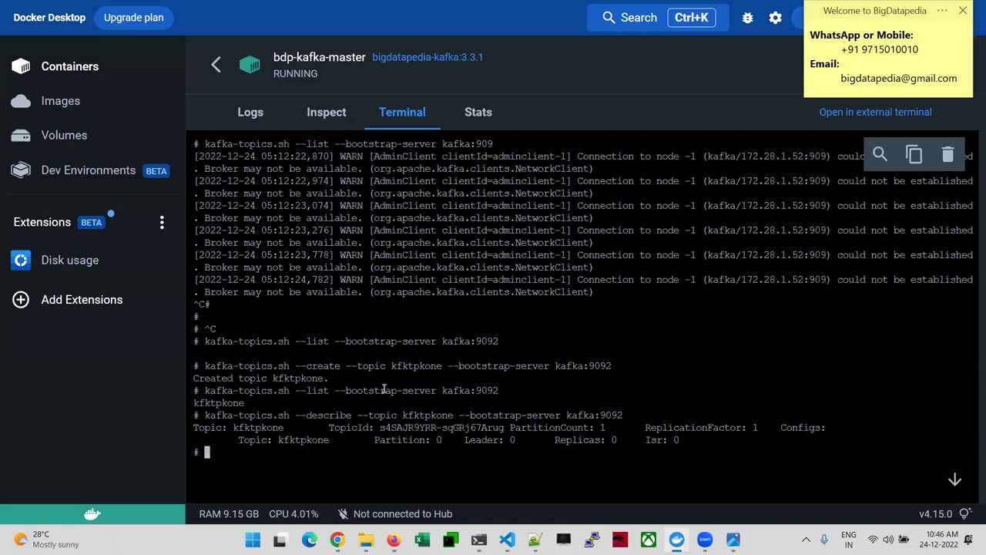
text(kafka-cons)
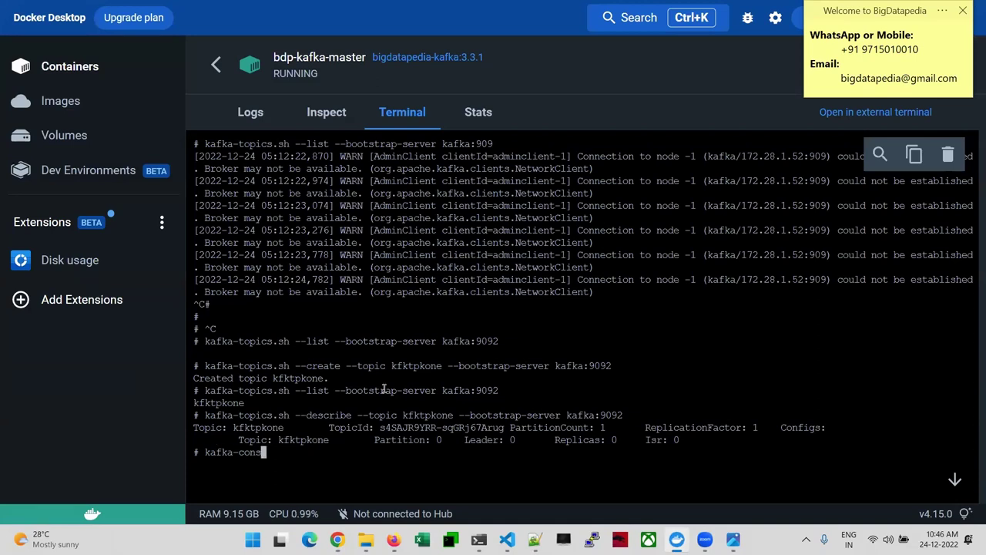
text(ole-consumer.sh)
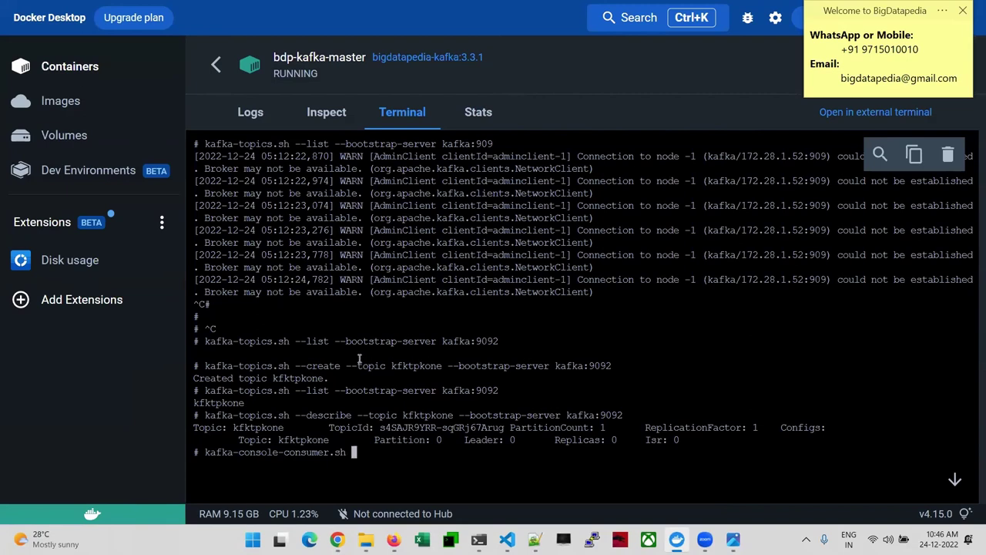
drag(336, 341, 504, 342)
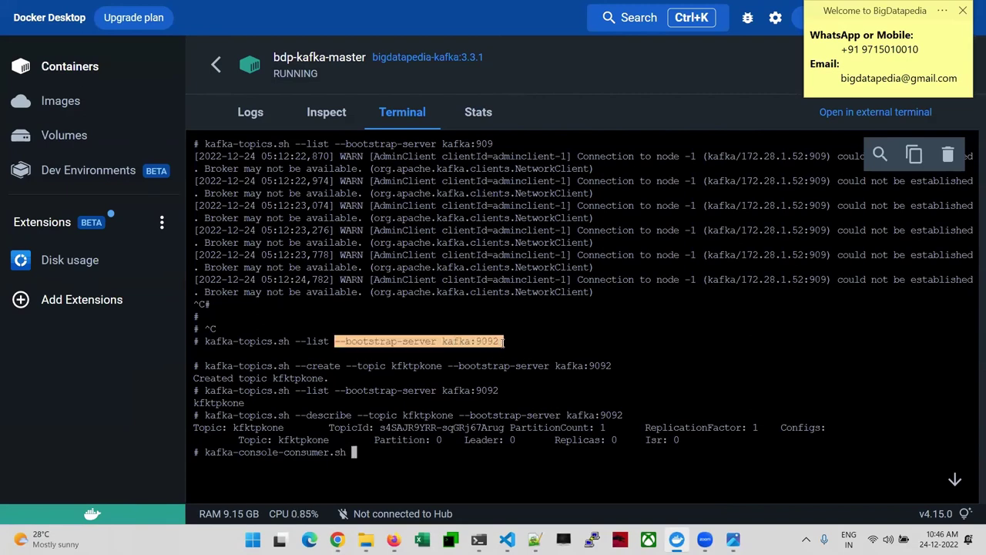
right_click(504, 342)
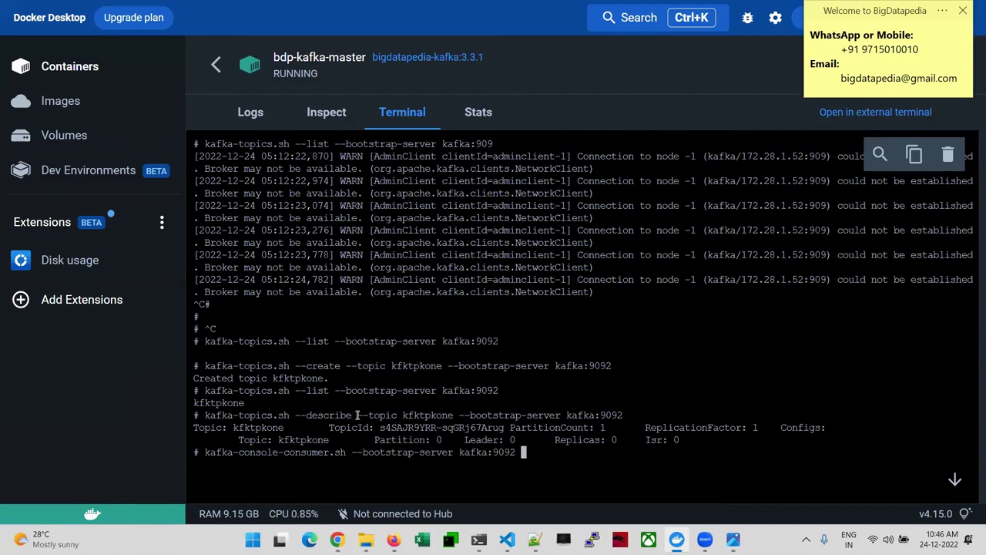
drag(357, 417, 454, 415)
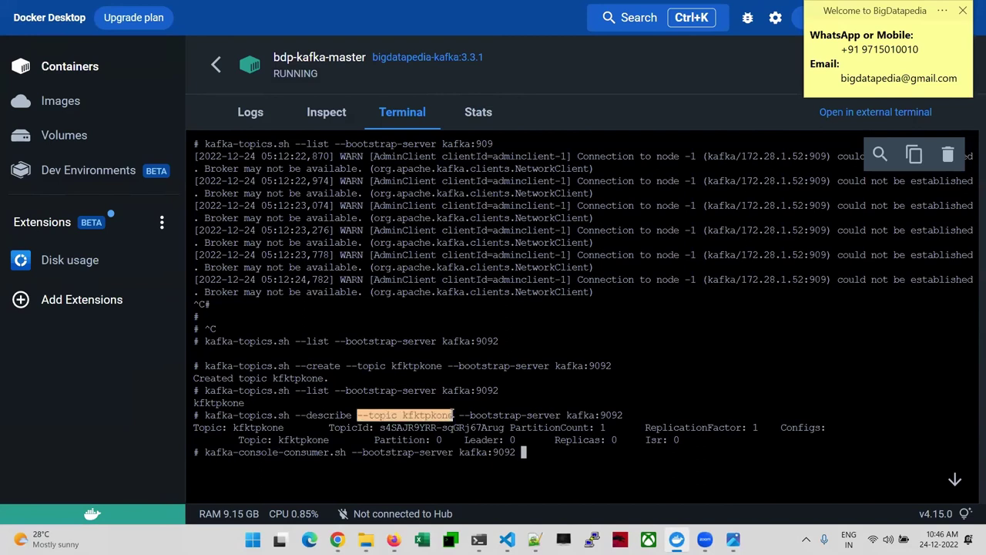
right_click(453, 416)
key(Return)
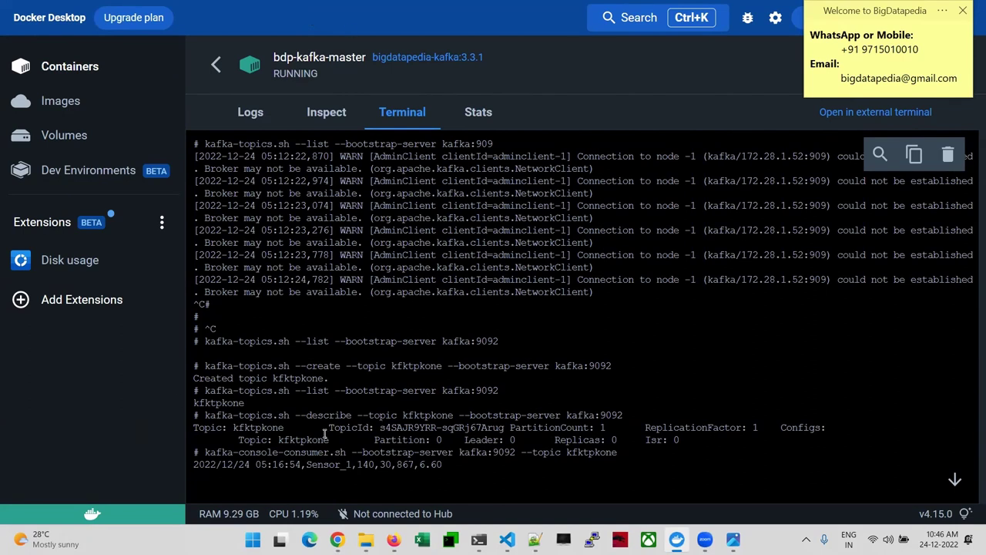
- Shrink the Docker Desktop window, glance at the workshop diagram and show the Kafka consumer over the JupyterLab terminal for comparison
key(super+Down)
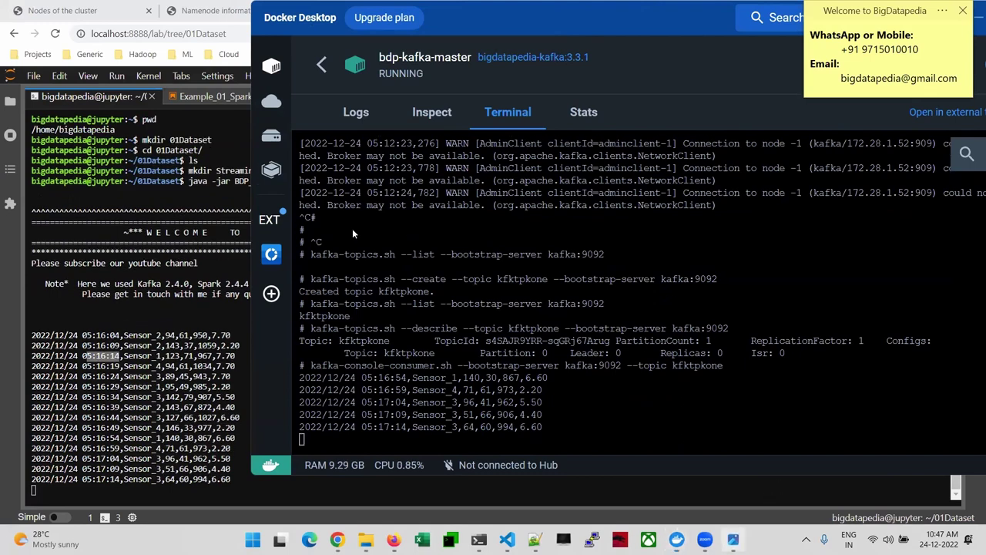
key(alt+Tab)
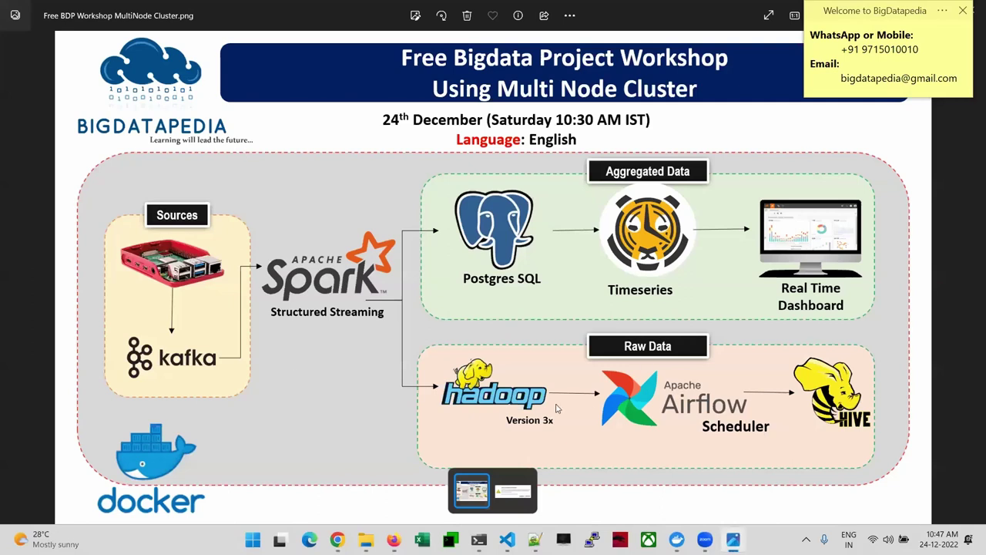
key(alt+Tab)
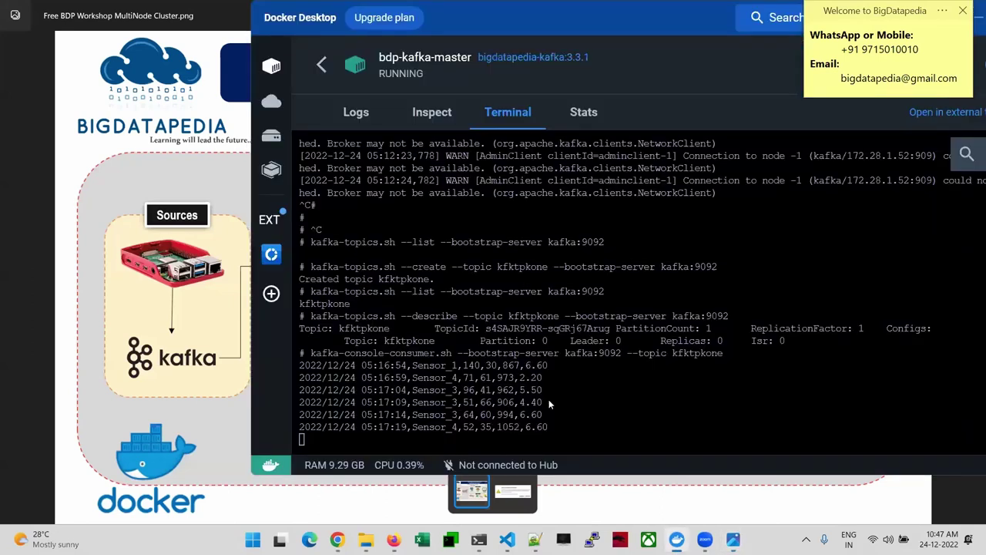
key(alt+Tab)
key(Tab)
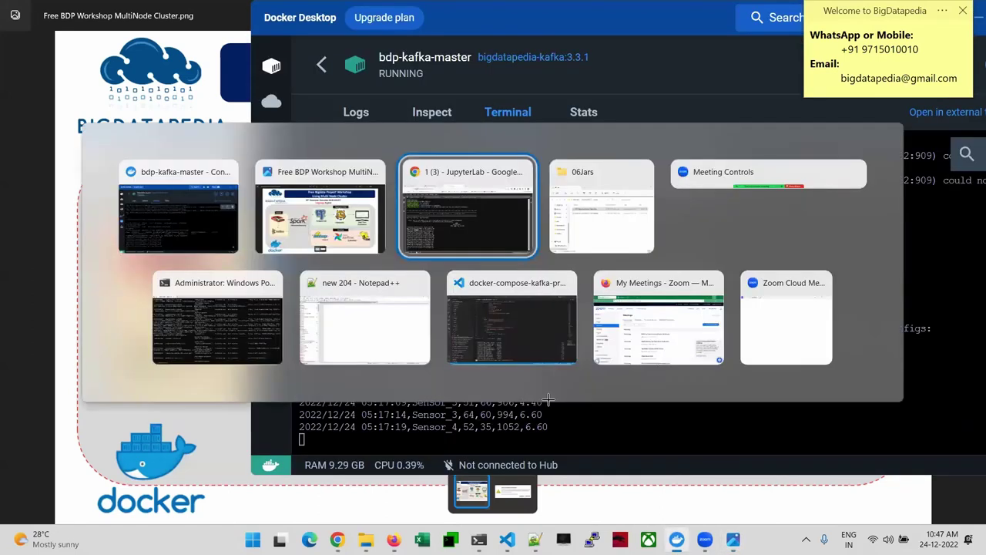
key(alt+Tab)
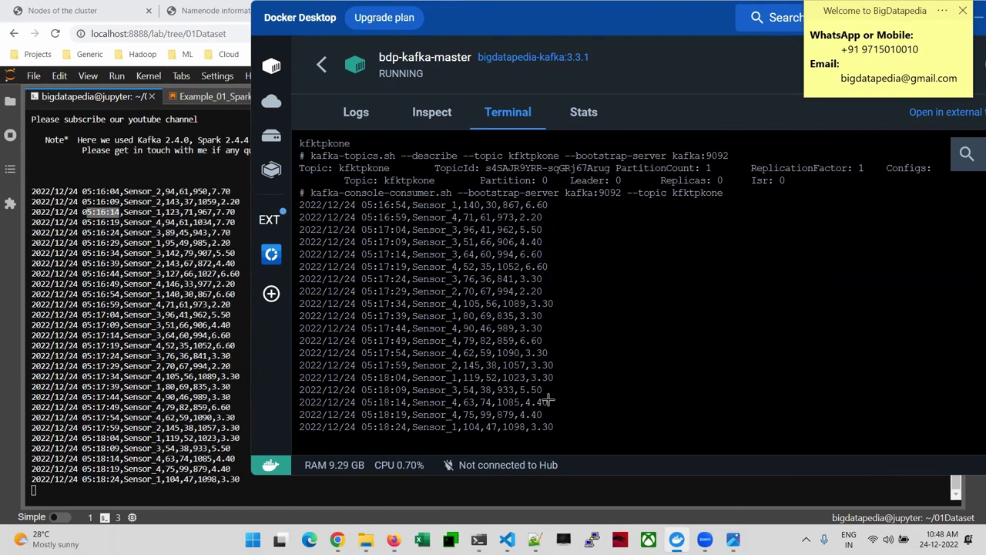
- Review the java producer command and the streamed sensor records in the JupyterLab terminal
click(147, 239)
scroll(146, 240, up, 7)
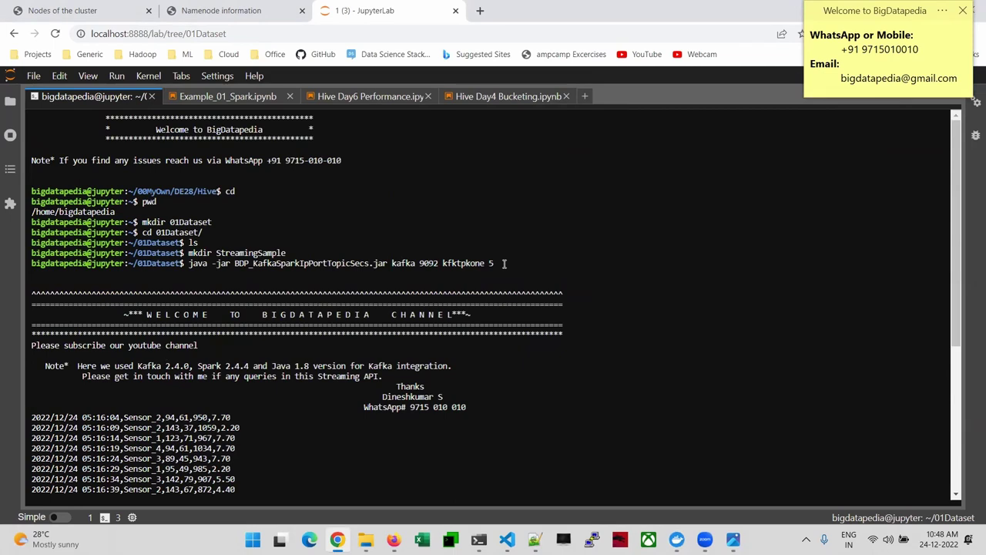
scroll(504, 263, down, 8)
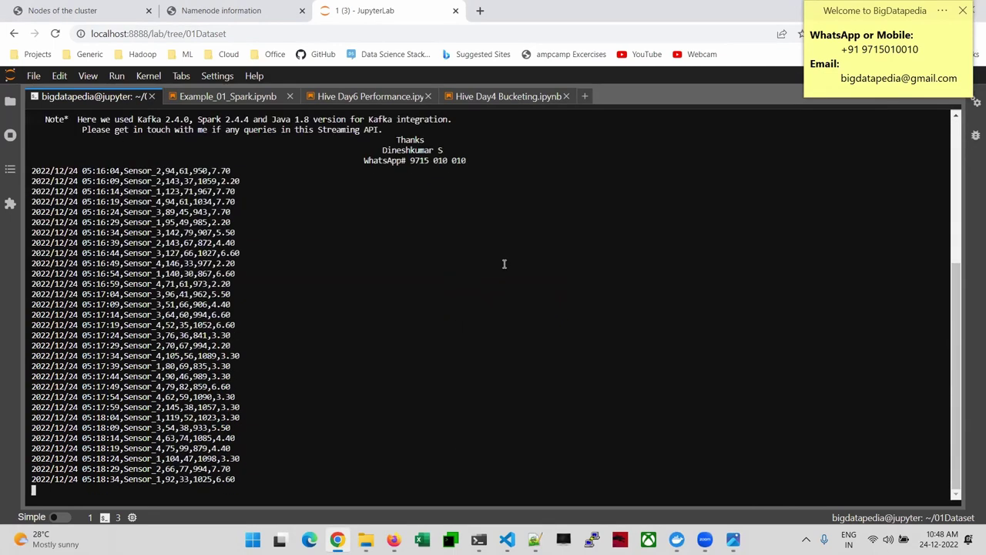
scroll(495, 161, up, 5)
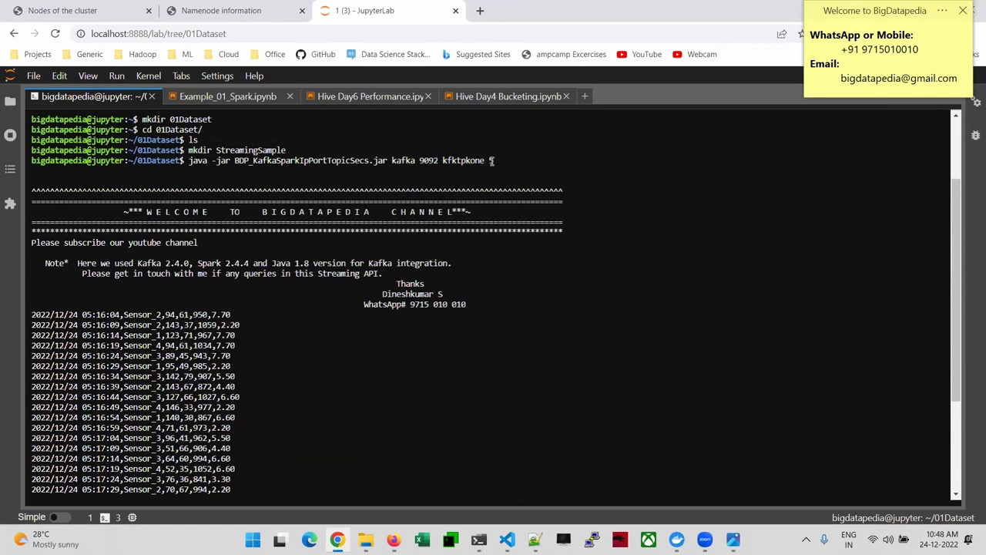
scroll(476, 251, down, 5)
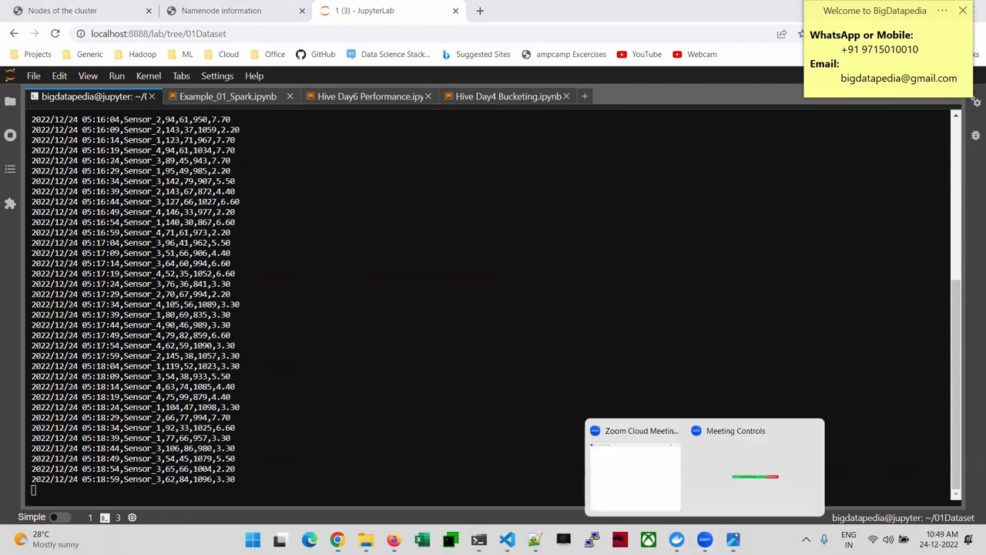
- Compare with the Kafka consumer in Docker Desktop, then stop the running producer in the JupyterLab terminal
click(677, 540)
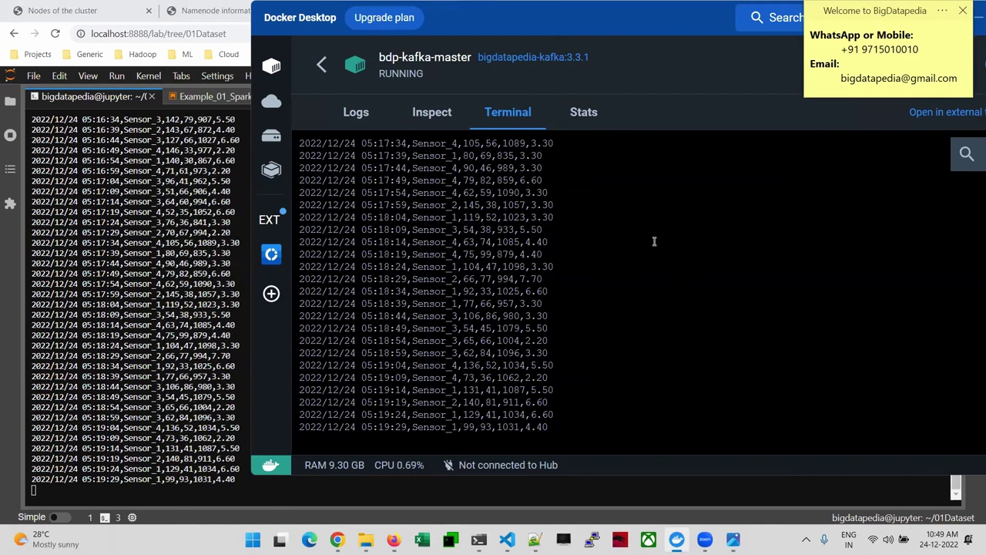
key(alt+Tab)
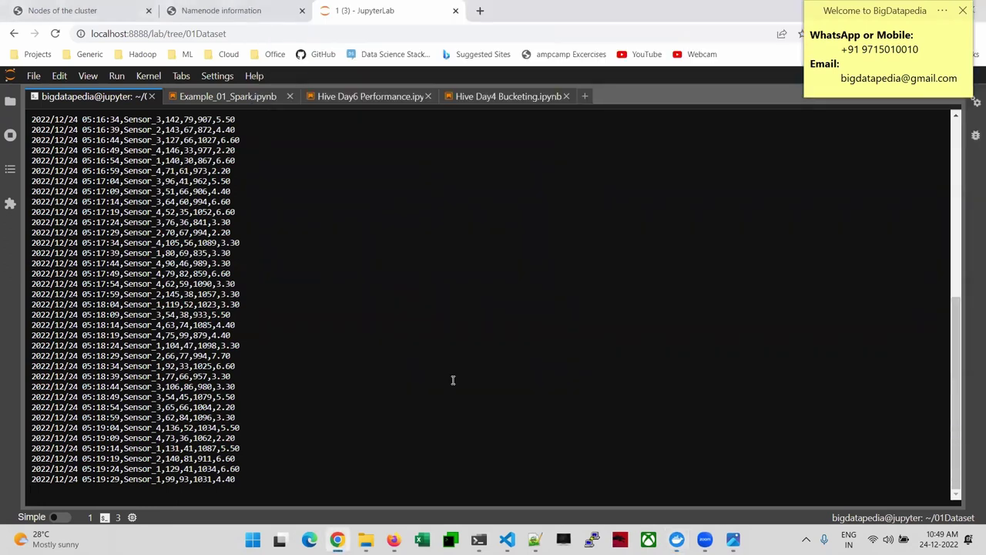
key(ctrl+c)
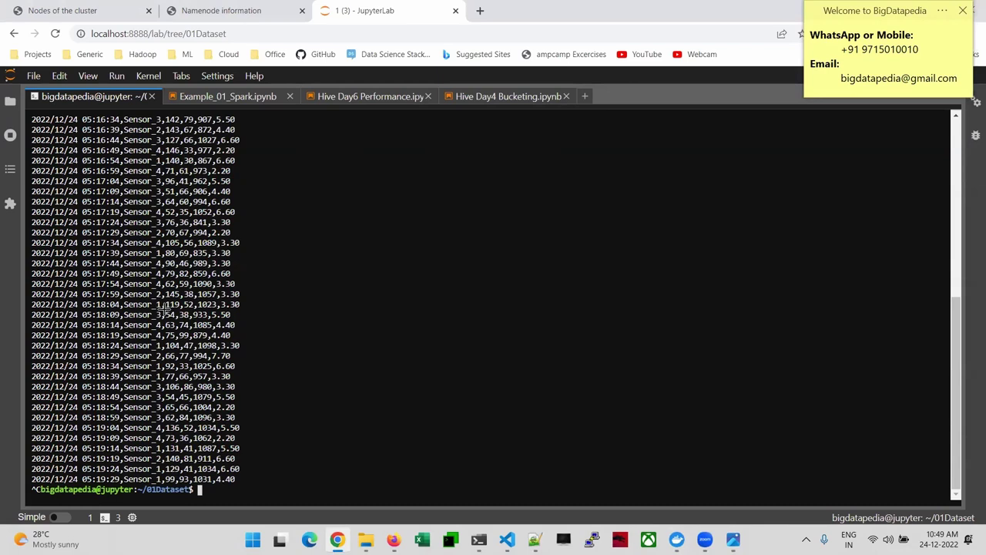
- Check the consumer in Docker Desktop, then enter java -jar BDP_KafkaSparkIpPortTopicSecs.jar kafka 9092 kfktpkone 5 at the JupyterLab prompt without running it
key(alt+Tab)
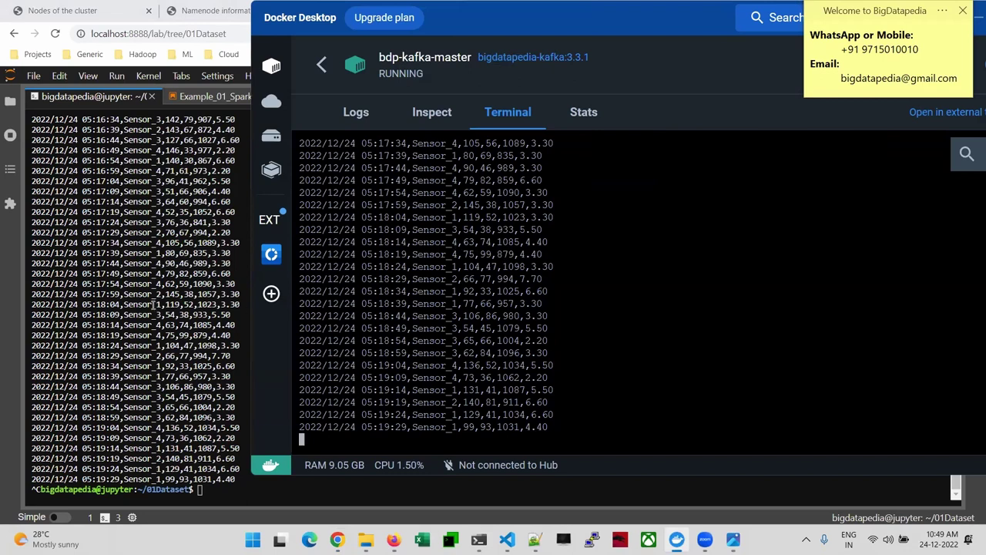
click(180, 427)
key(ctrl+v)
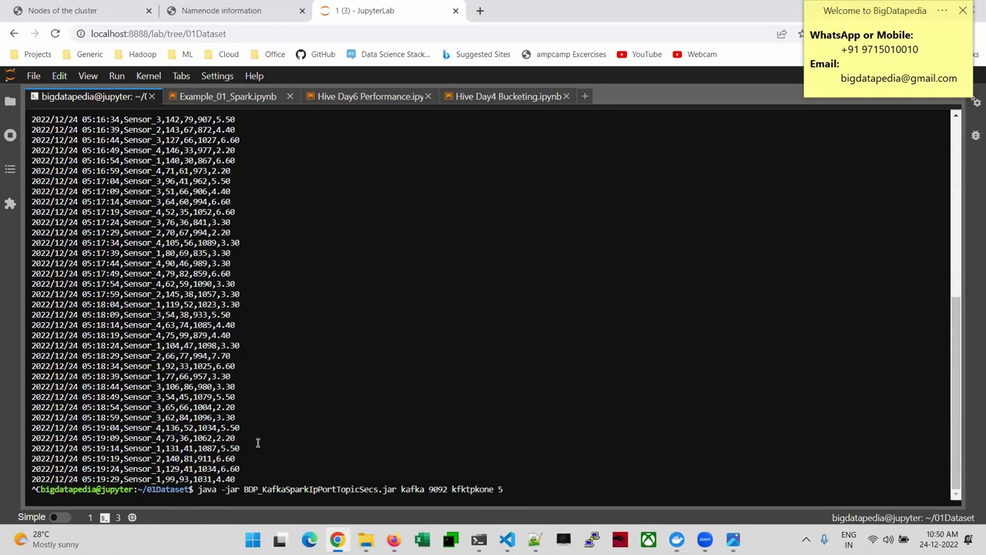
- Switch to the Free BDP Workshop MultiNode Cluster image to view the project architecture
key(alt+Tab)
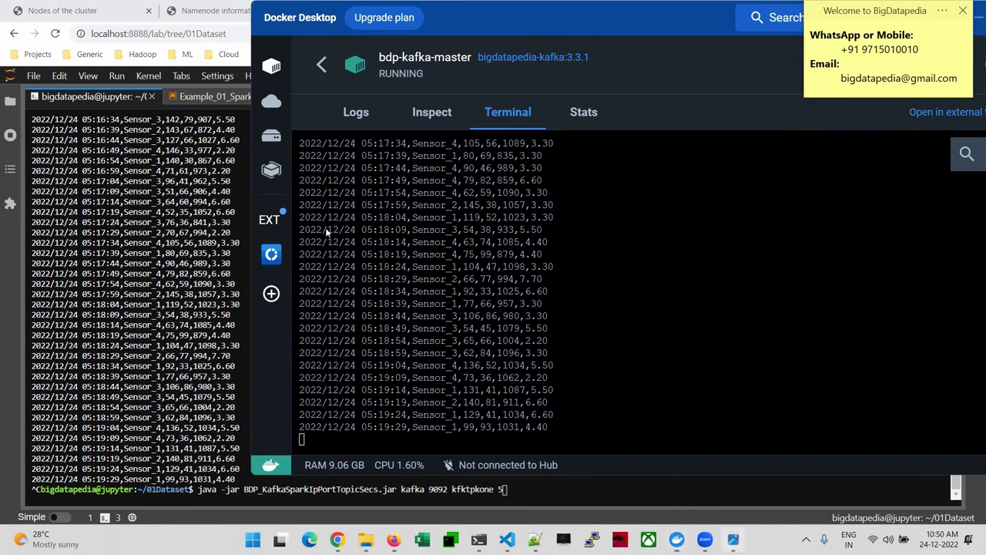
key(alt+Tab)
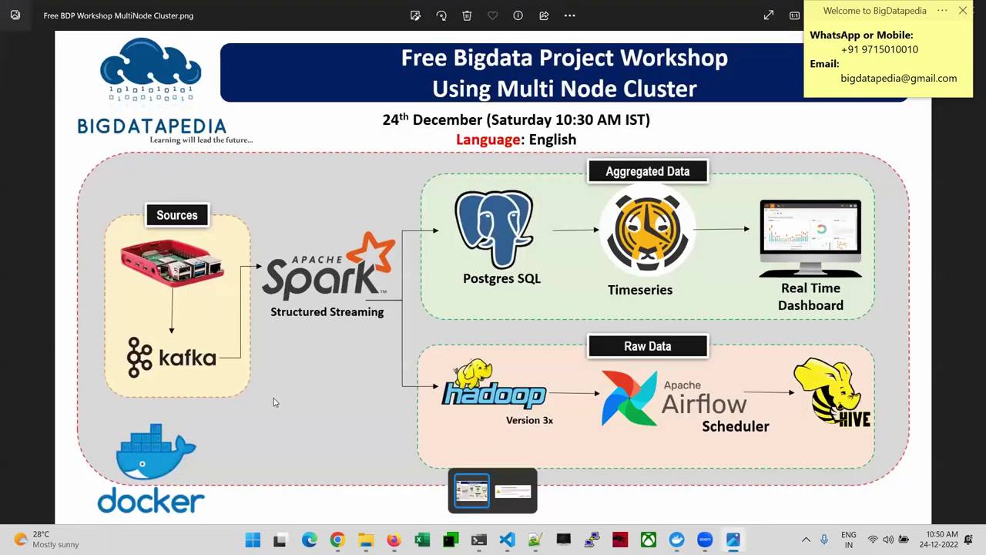